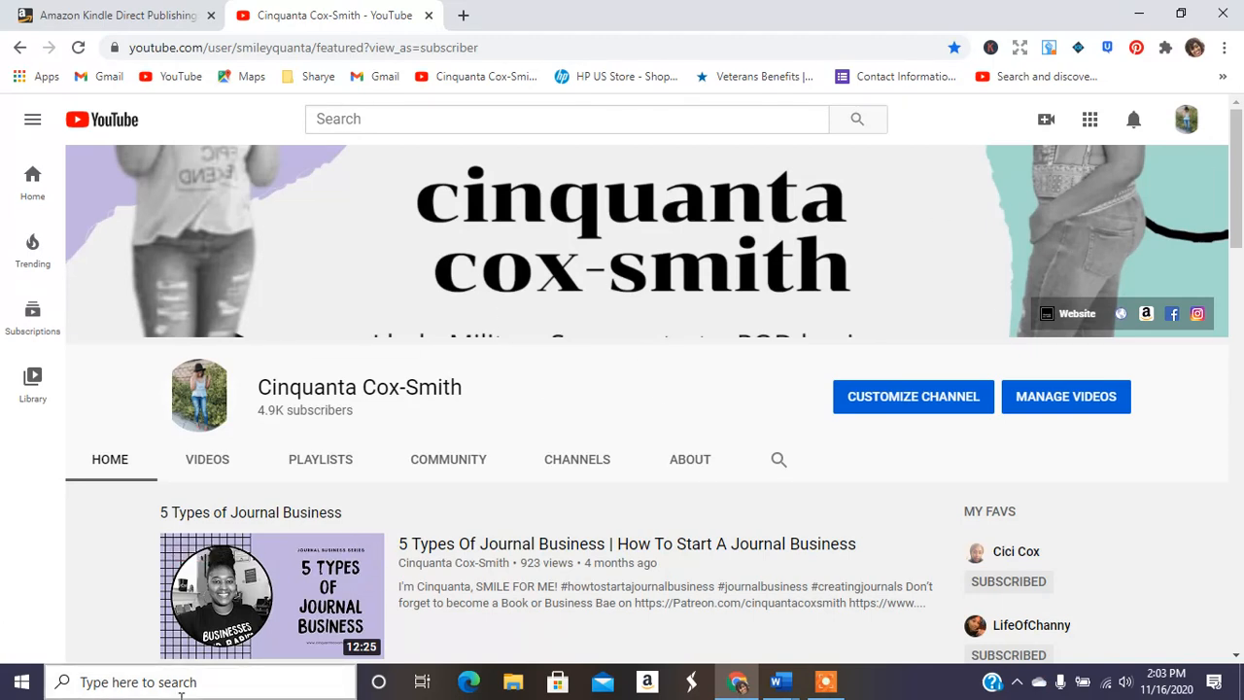
Step: Switch to the Kindle Direct Publishing bookshelf and search Your Books by the author's pen name
left_click(105, 14)
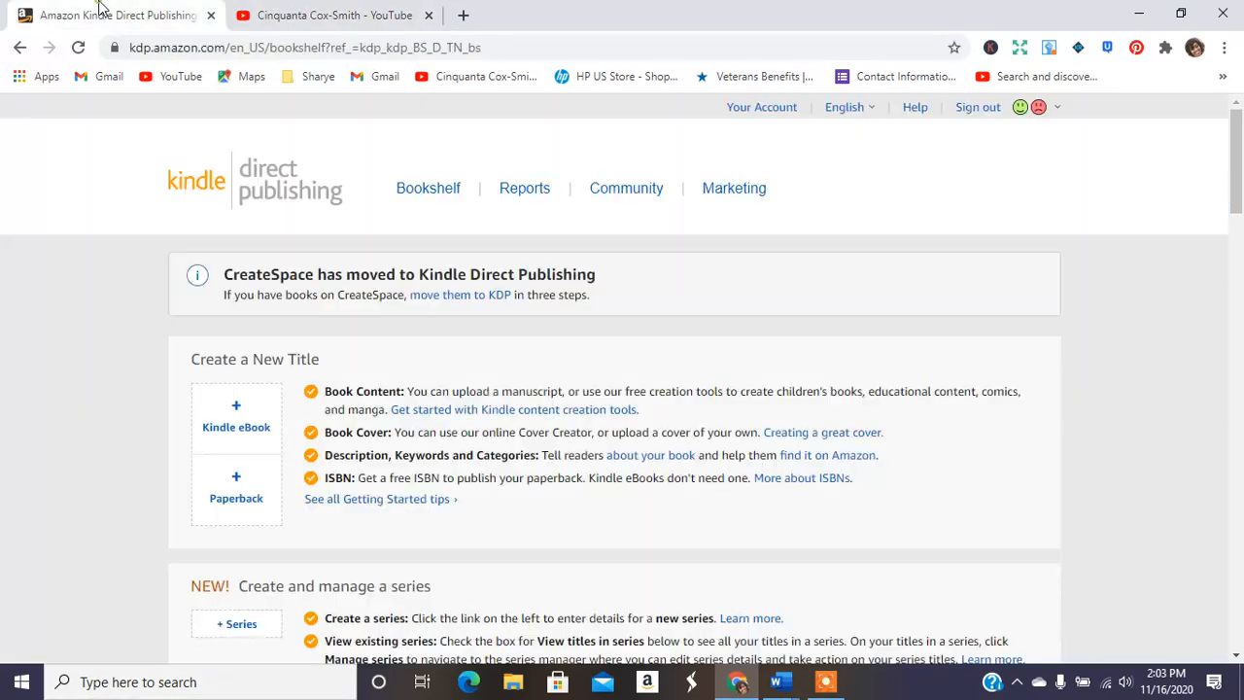
left_click_drag(1239, 176, 1239, 186)
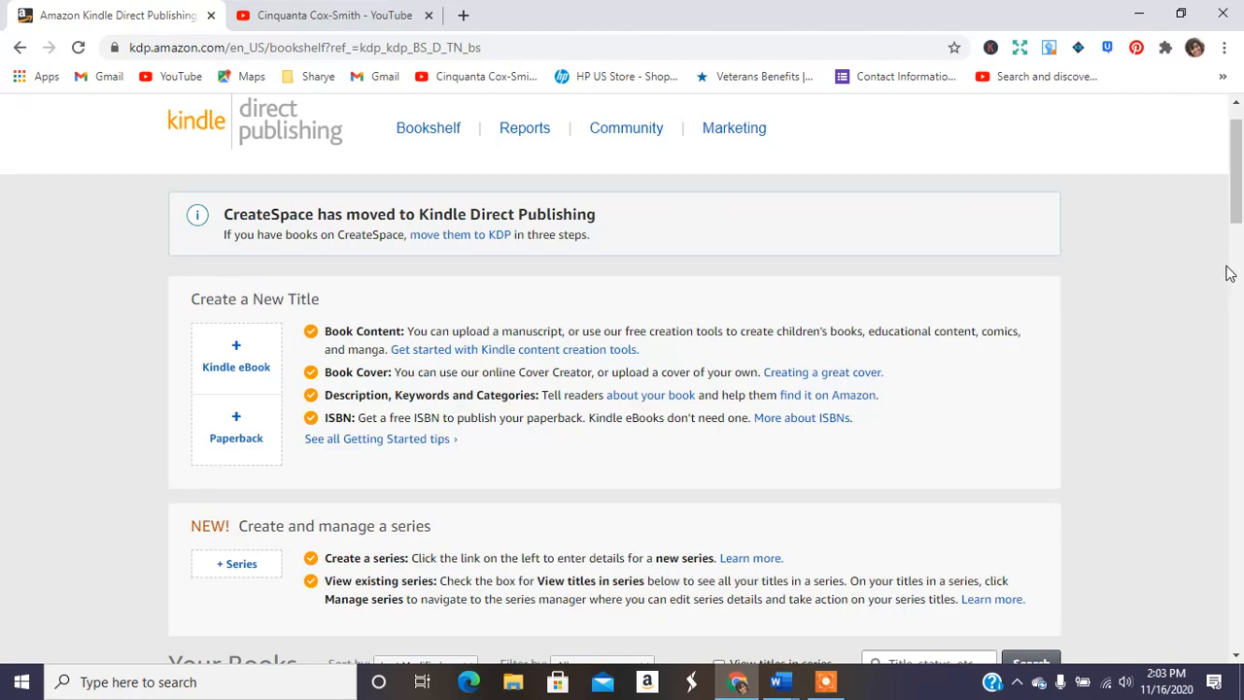
left_click_drag(1234, 215, 1234, 222)
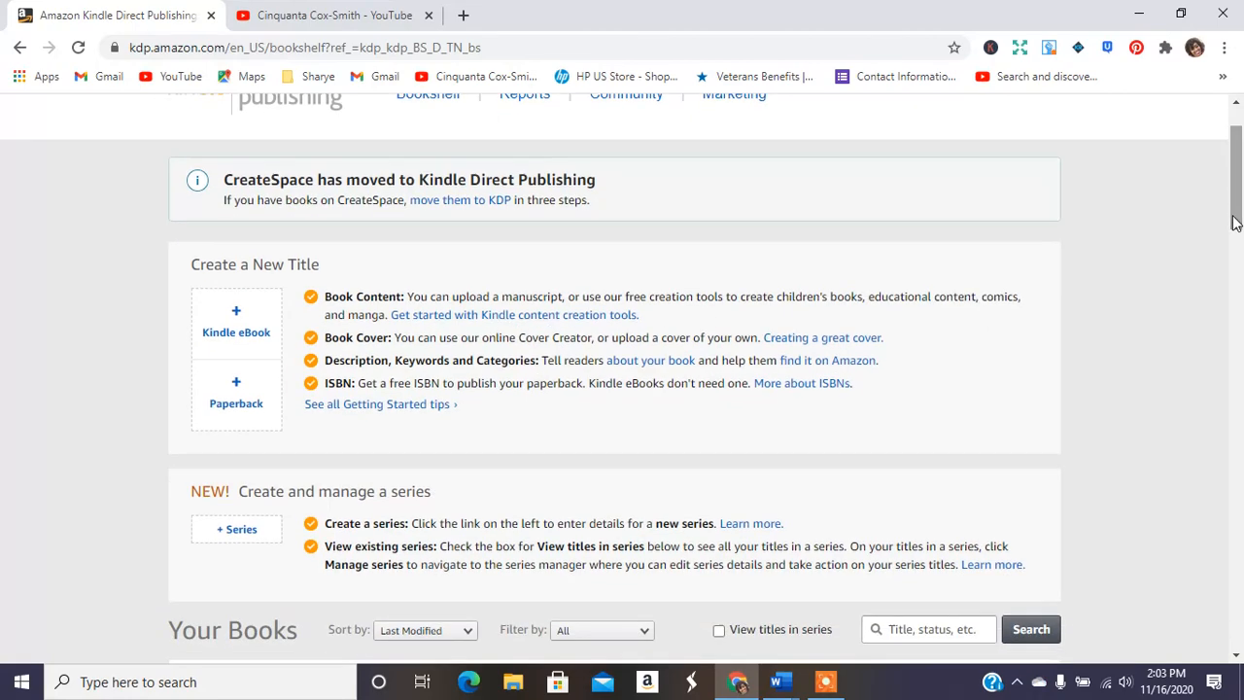
left_click(885, 625)
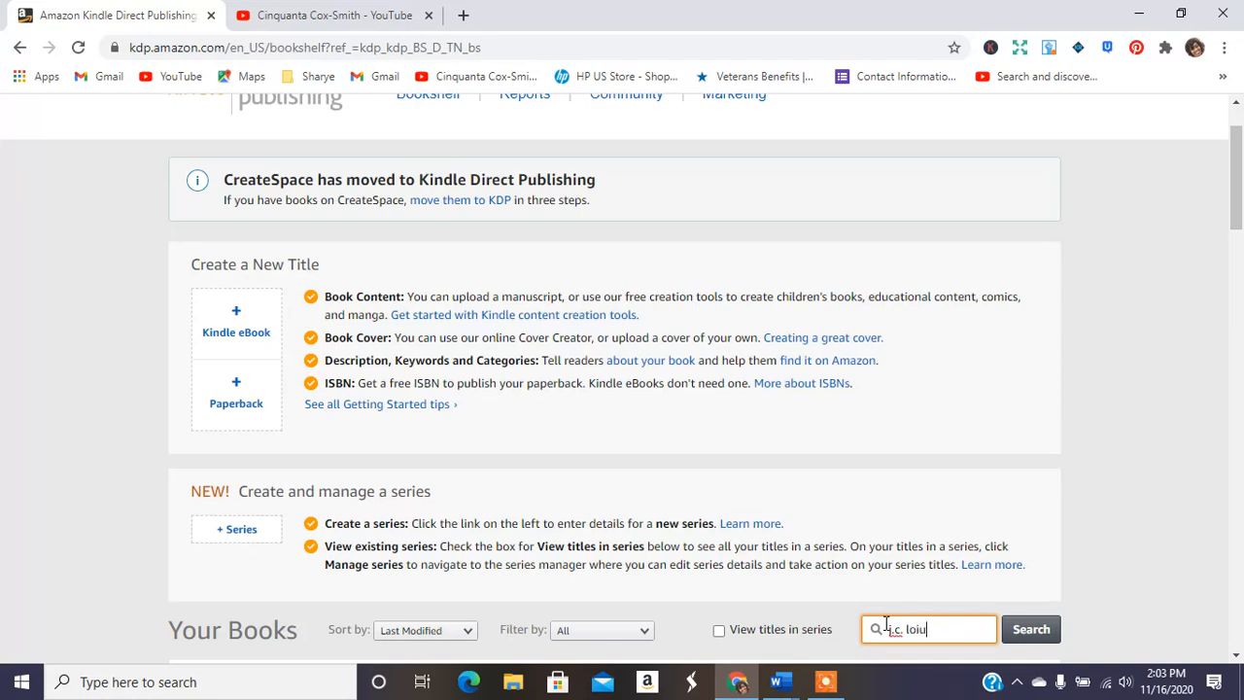
type("i.c. lourdes")
key("Return")
Step: Look through the author's listed eBooks and the actions offered for Past Due Rent II
left_click(1242, 272)
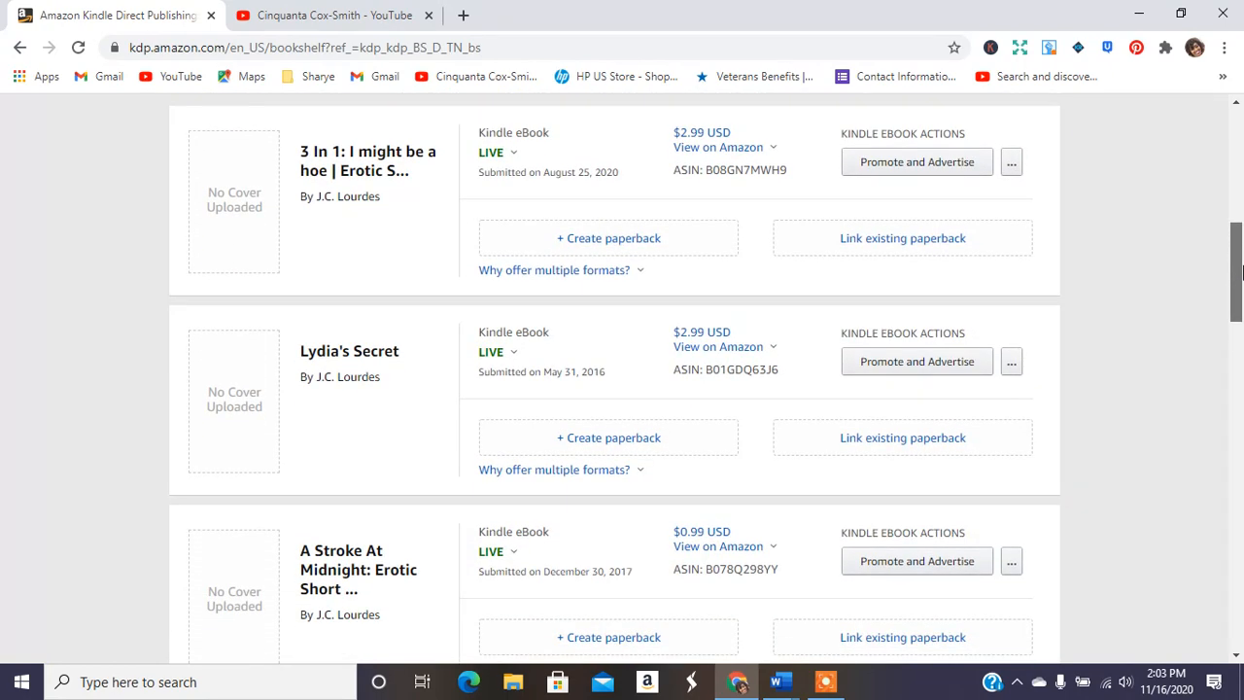
left_click_drag(1243, 273, 1242, 281)
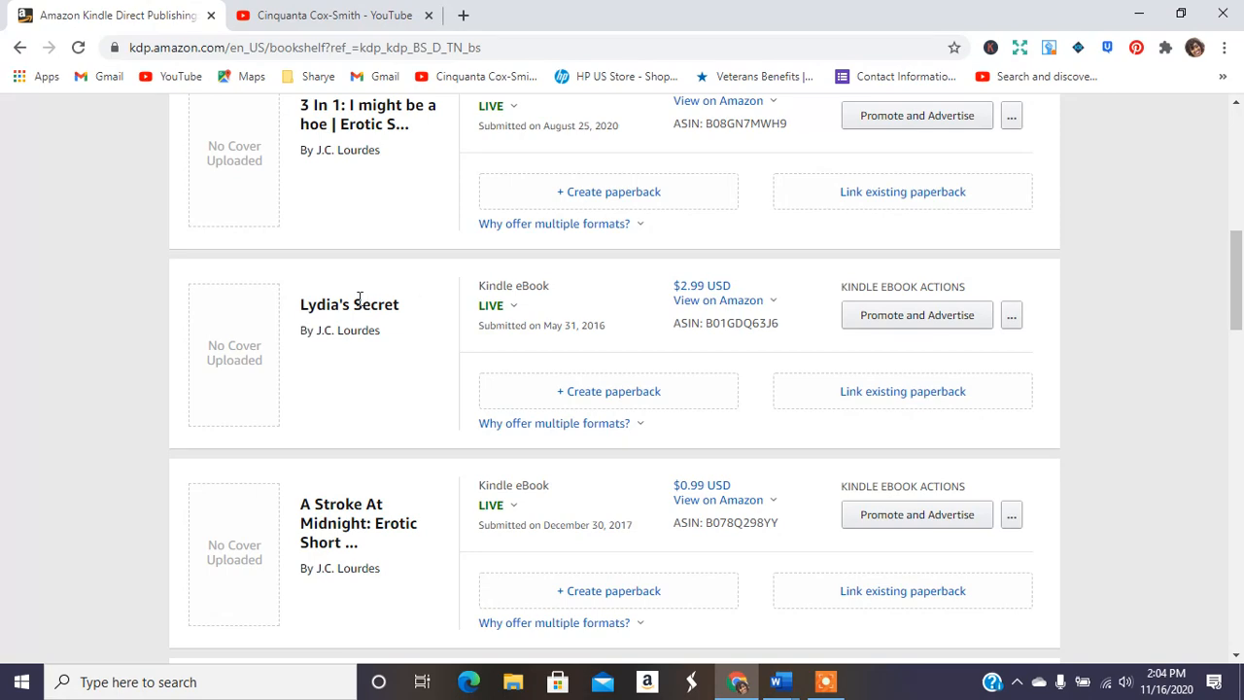
left_click_drag(1242, 277, 1241, 550)
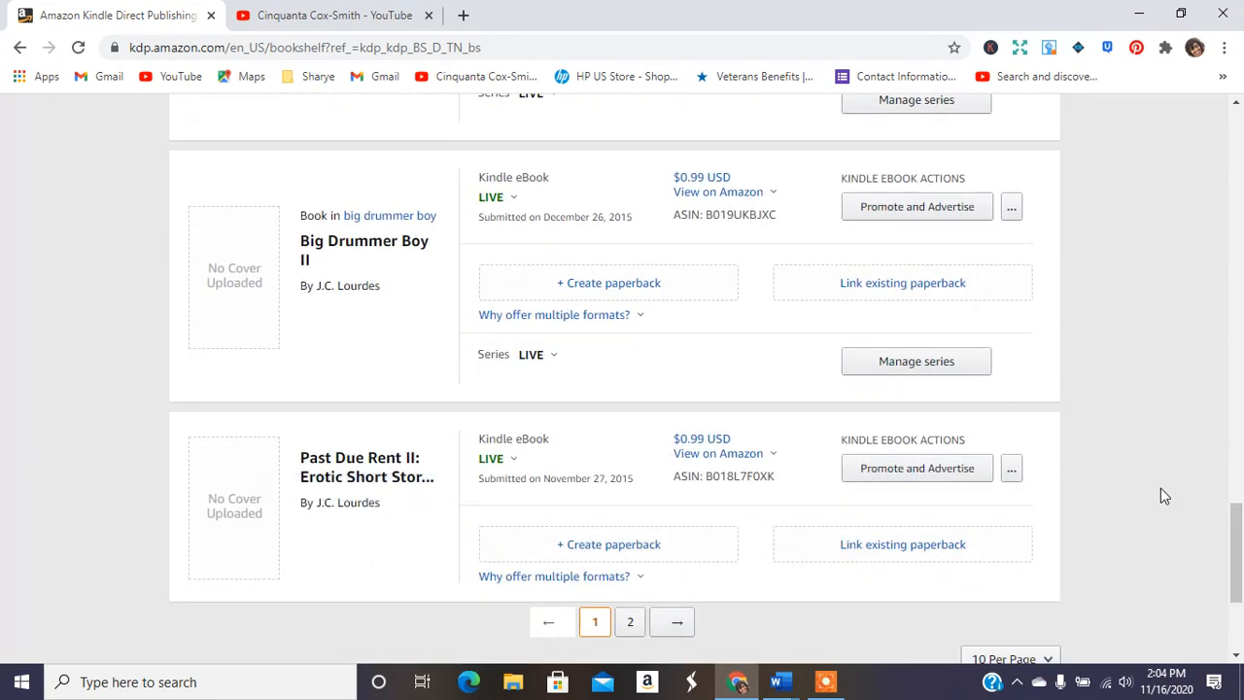
left_click(1014, 469)
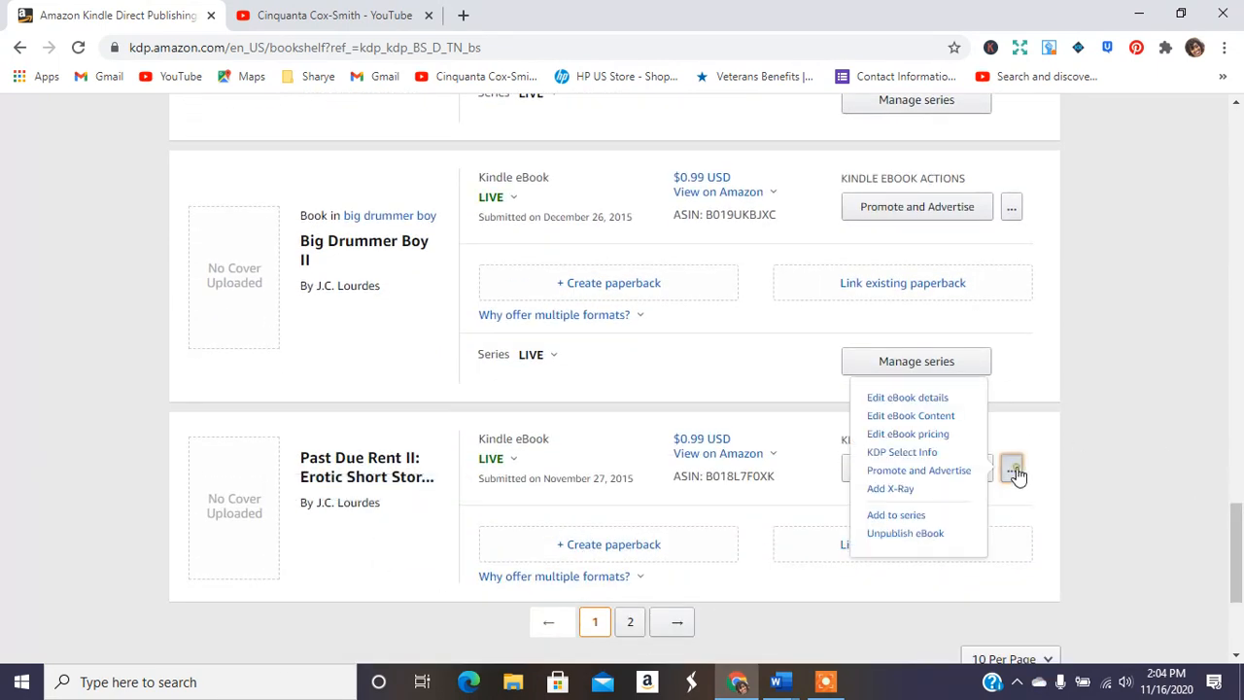
left_click(1137, 476)
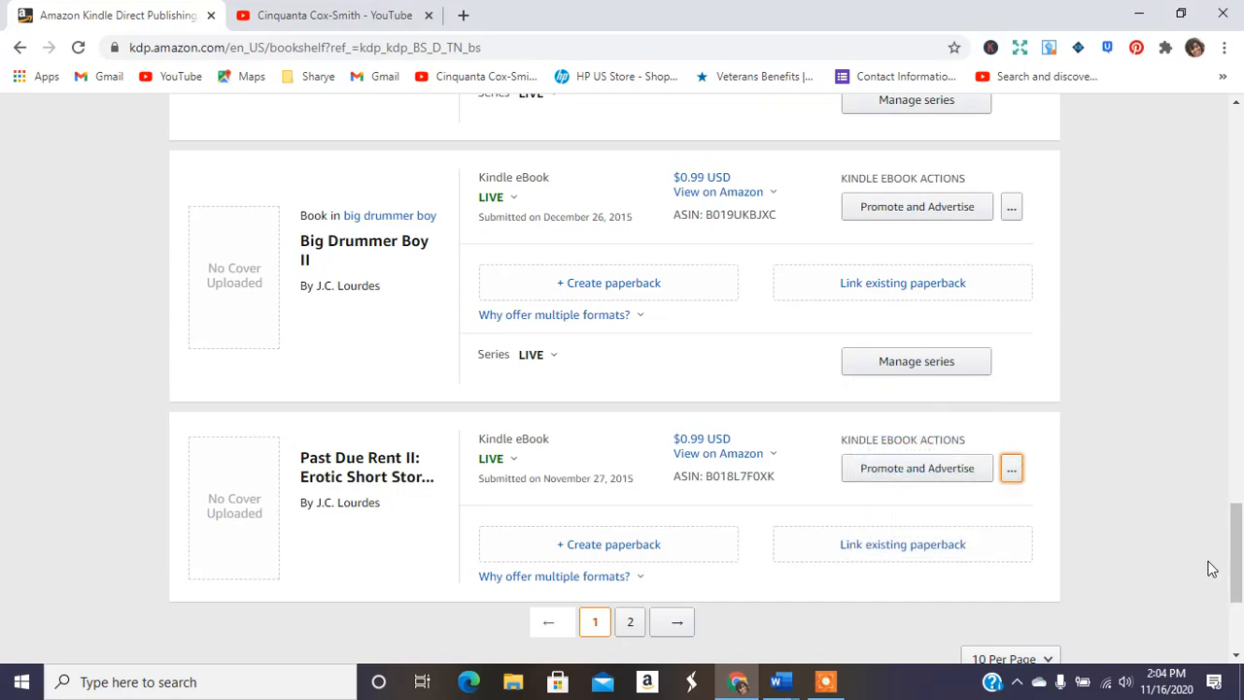
Step: Add the eBook Past Due Rent: Erotic Short Story to a new series as main content and proceed to series setup
left_click(637, 624)
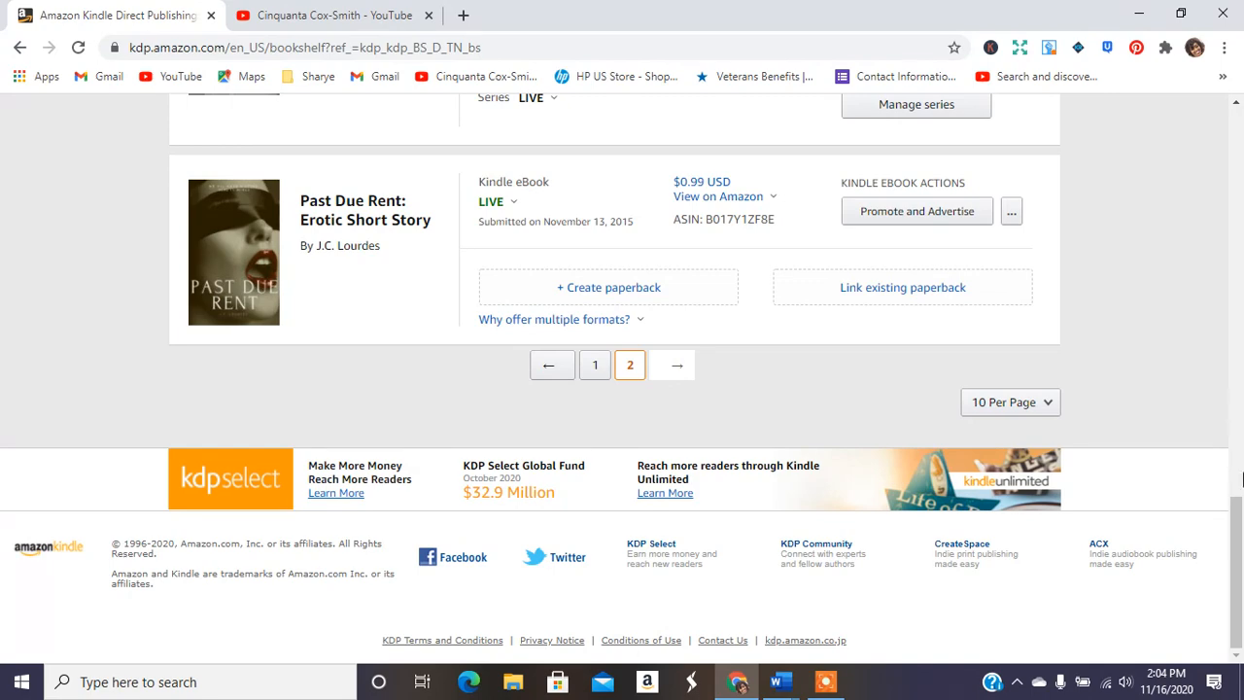
left_click(1011, 216)
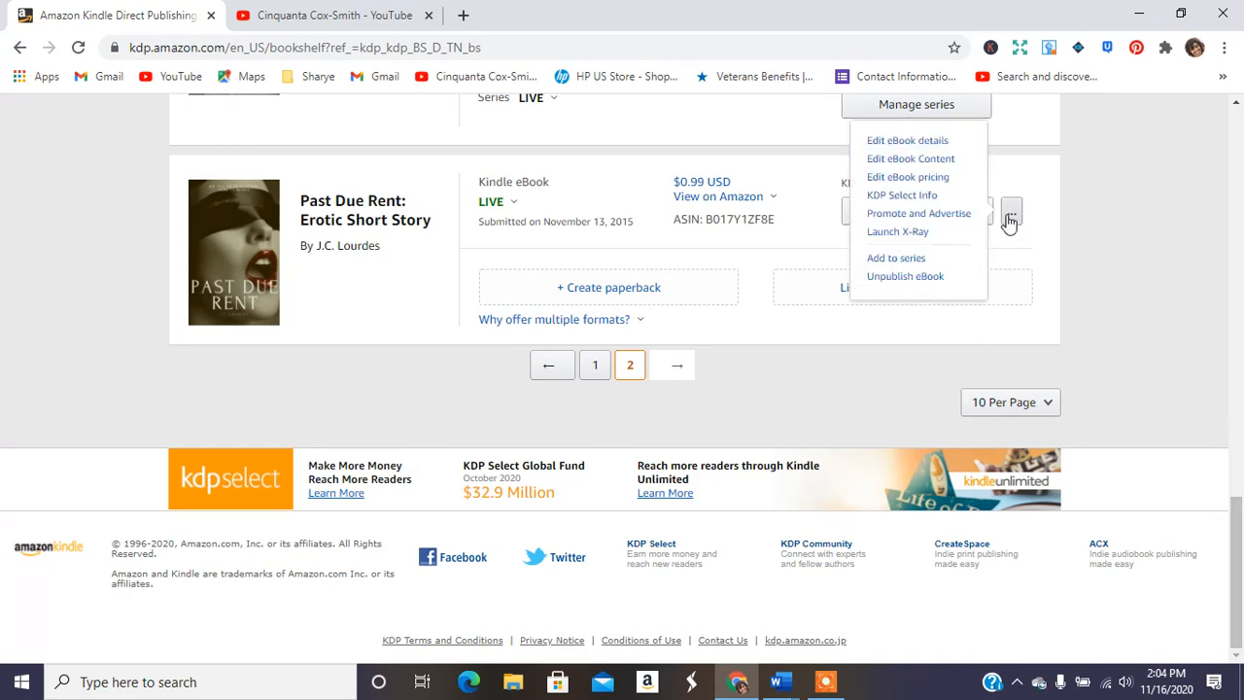
left_click(919, 260)
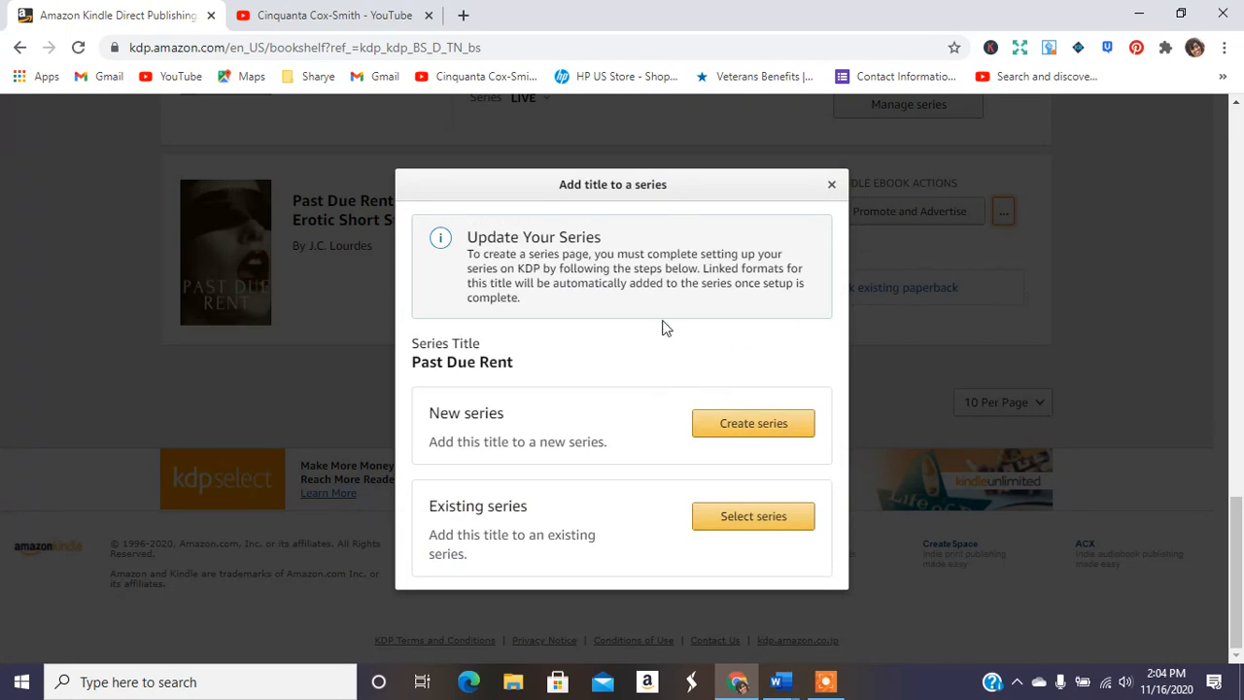
left_click(721, 427)
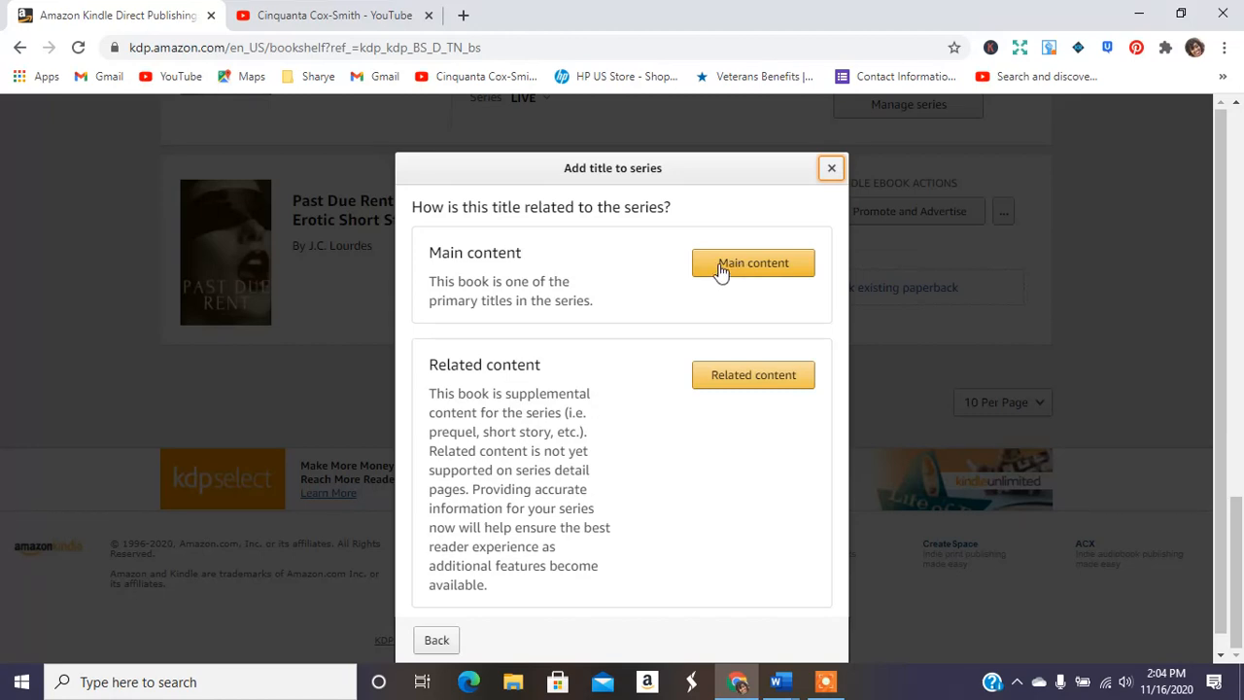
left_click(791, 275)
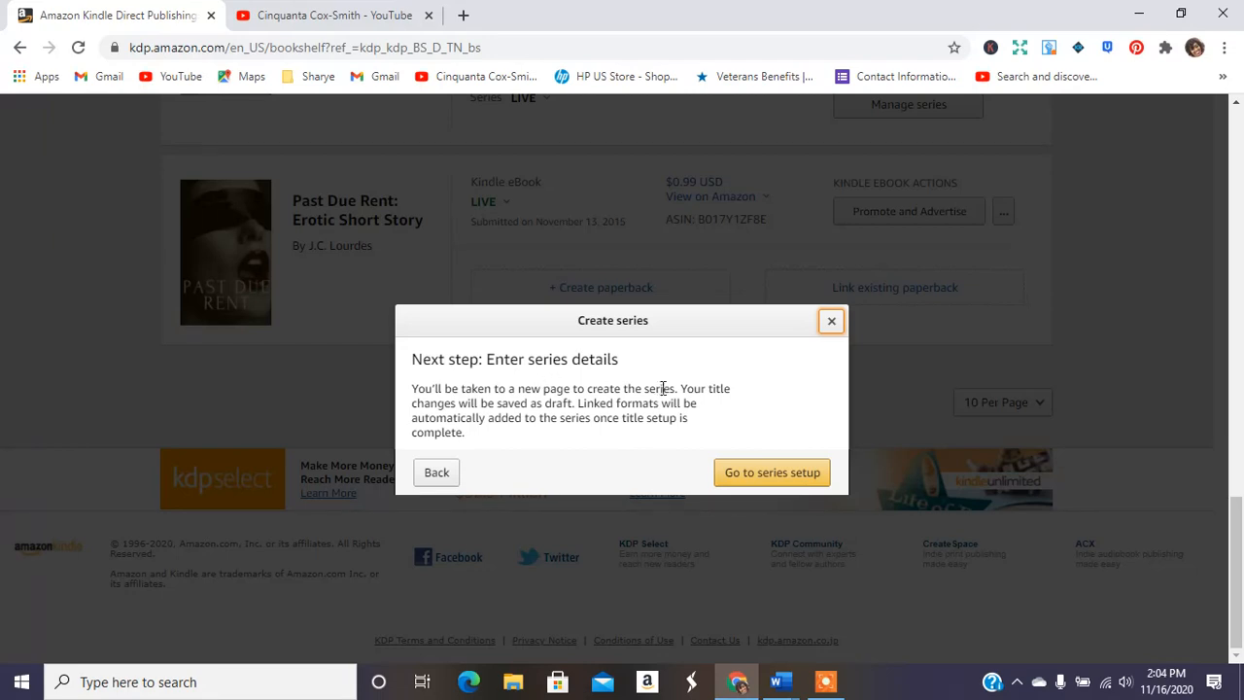
left_click(759, 475)
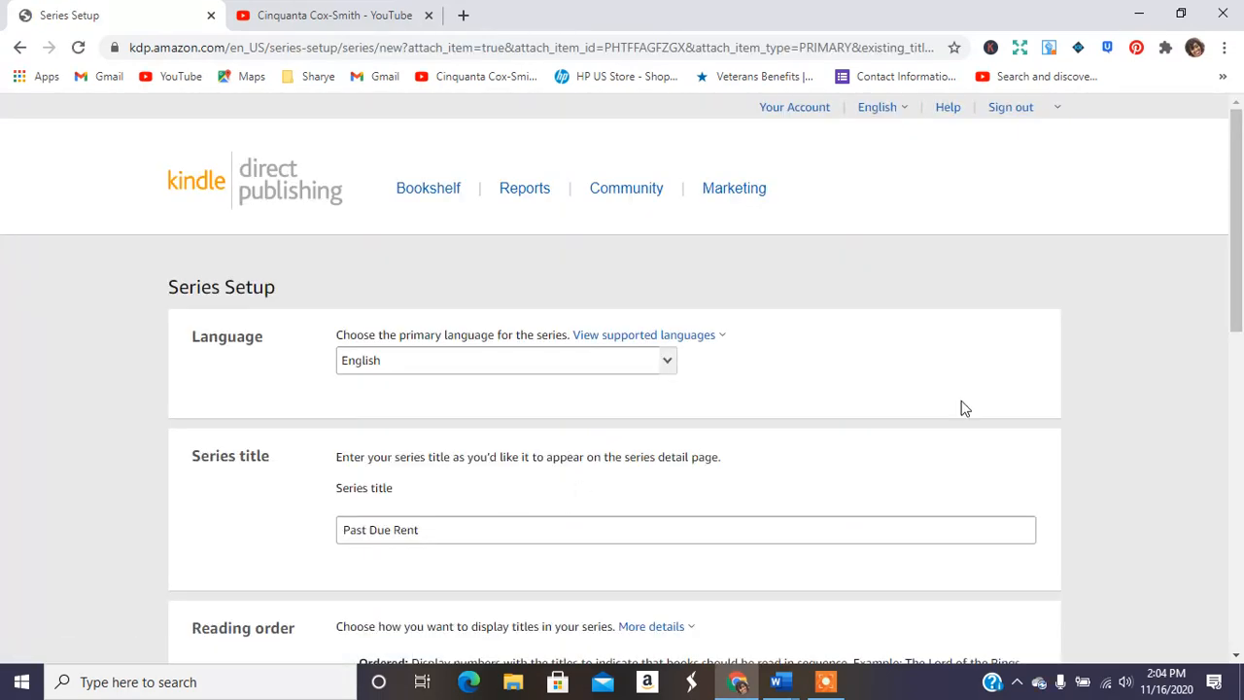
scroll(760, 372, "down", 2)
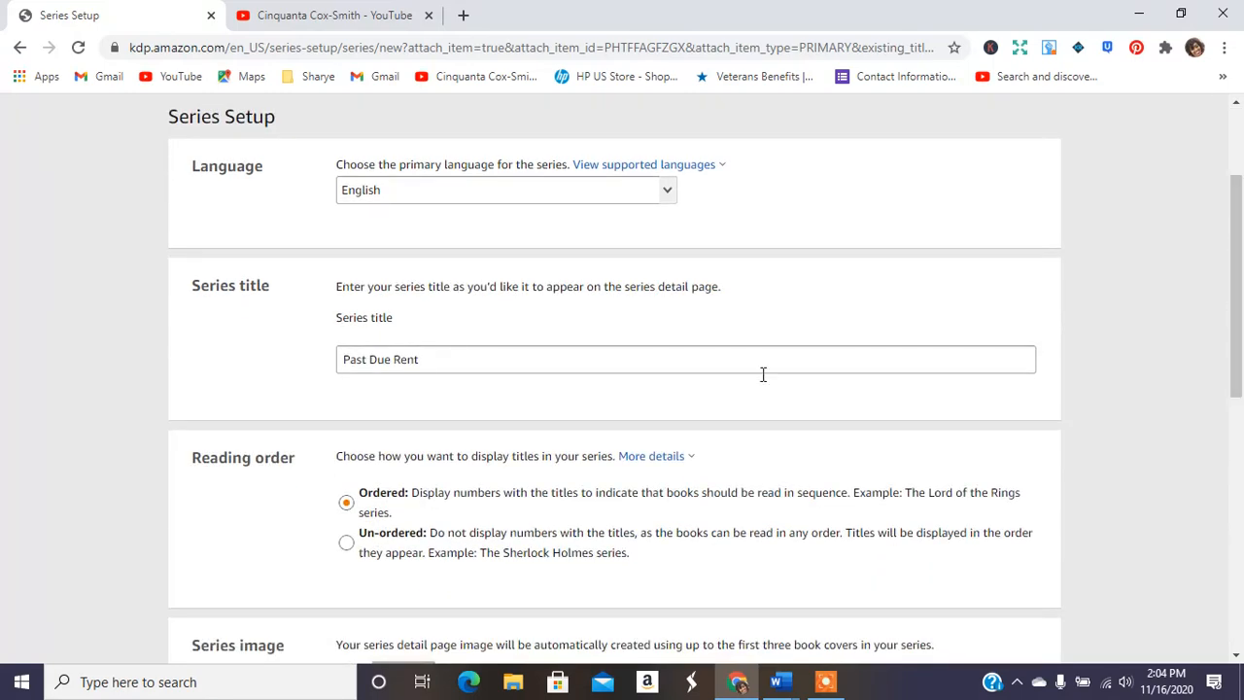
left_click(485, 361)
type("Ser")
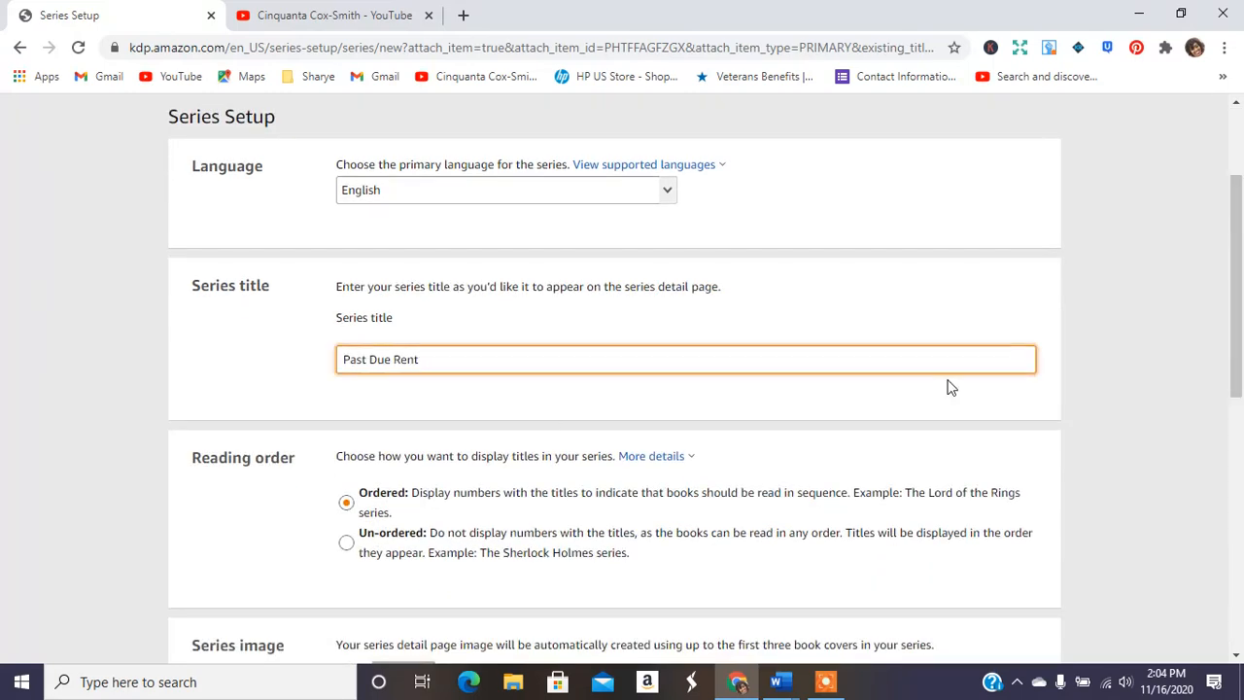
Step: Enter the series description "Past Due Rents Series including Lydia's Secret" and submit the series updates
left_click_drag(1241, 282, 1242, 432)
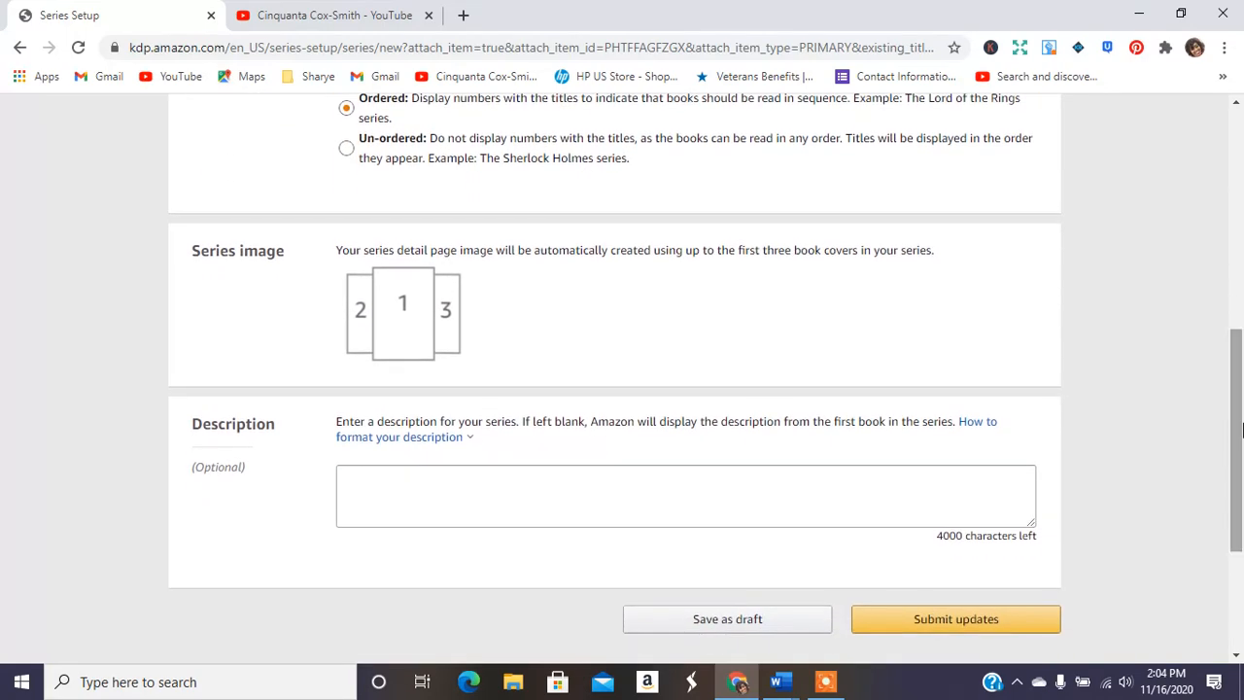
left_click(430, 489)
type("Past Due")
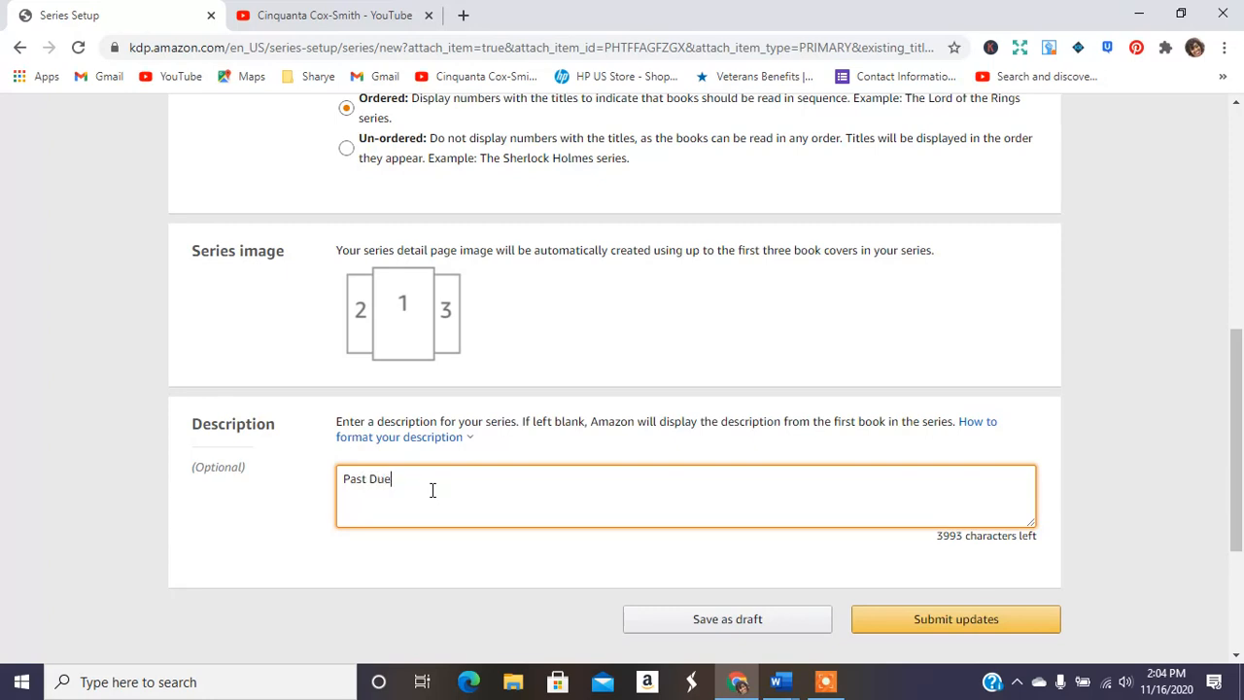
type(" Rents Series including Lydia's Secret")
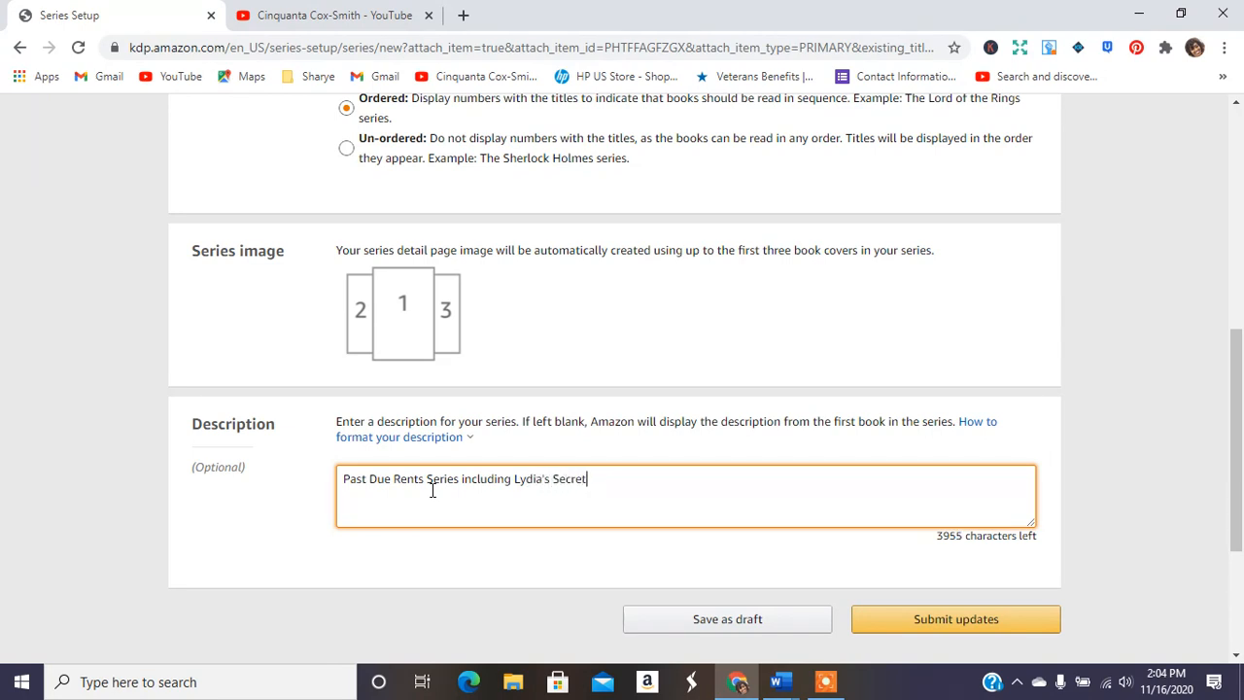
left_click(921, 612)
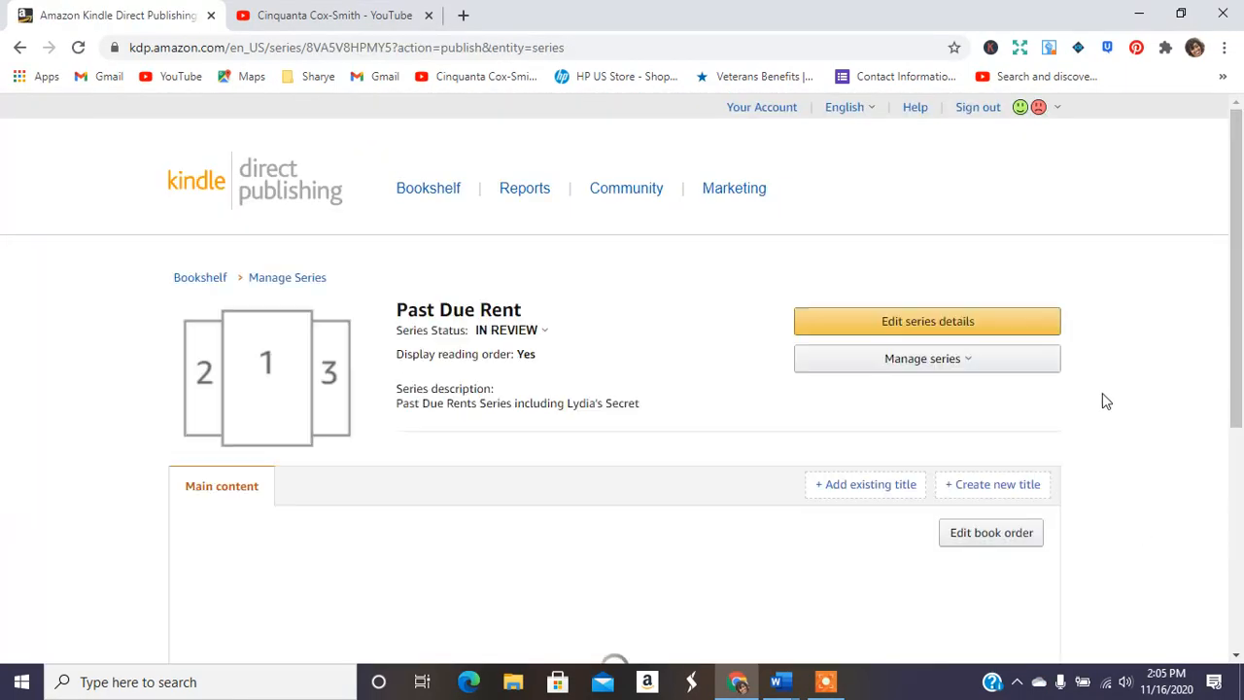
Step: Examine the series actions available for the book past due rent
left_click_drag(1230, 266, 1236, 353)
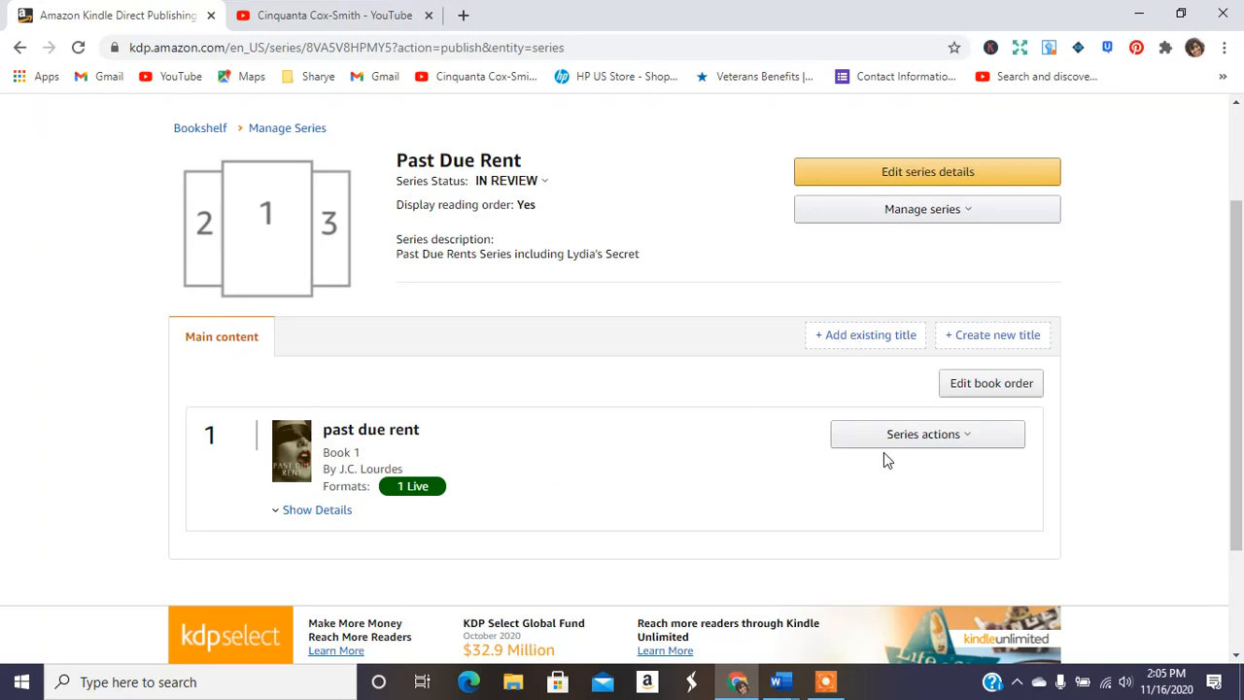
left_click(933, 439)
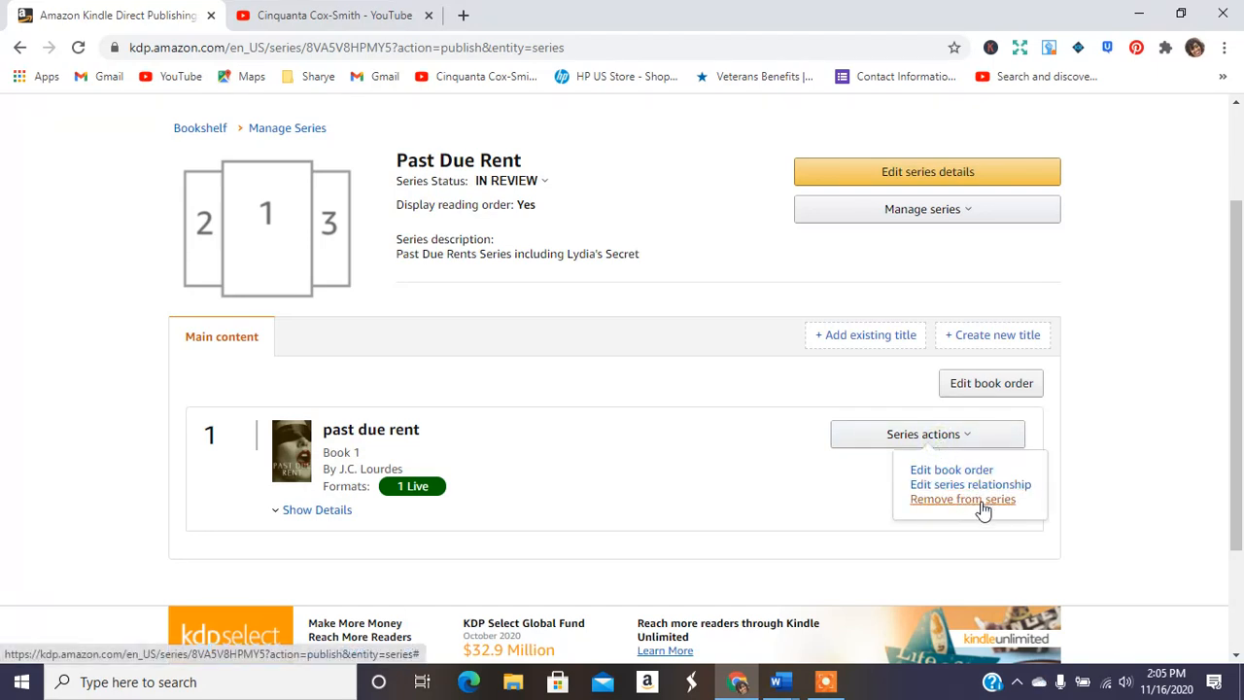
left_click(710, 200)
Step: Start adding an existing title to the series, search the books by the author's pen name, and select past due rent ii
left_click(903, 210)
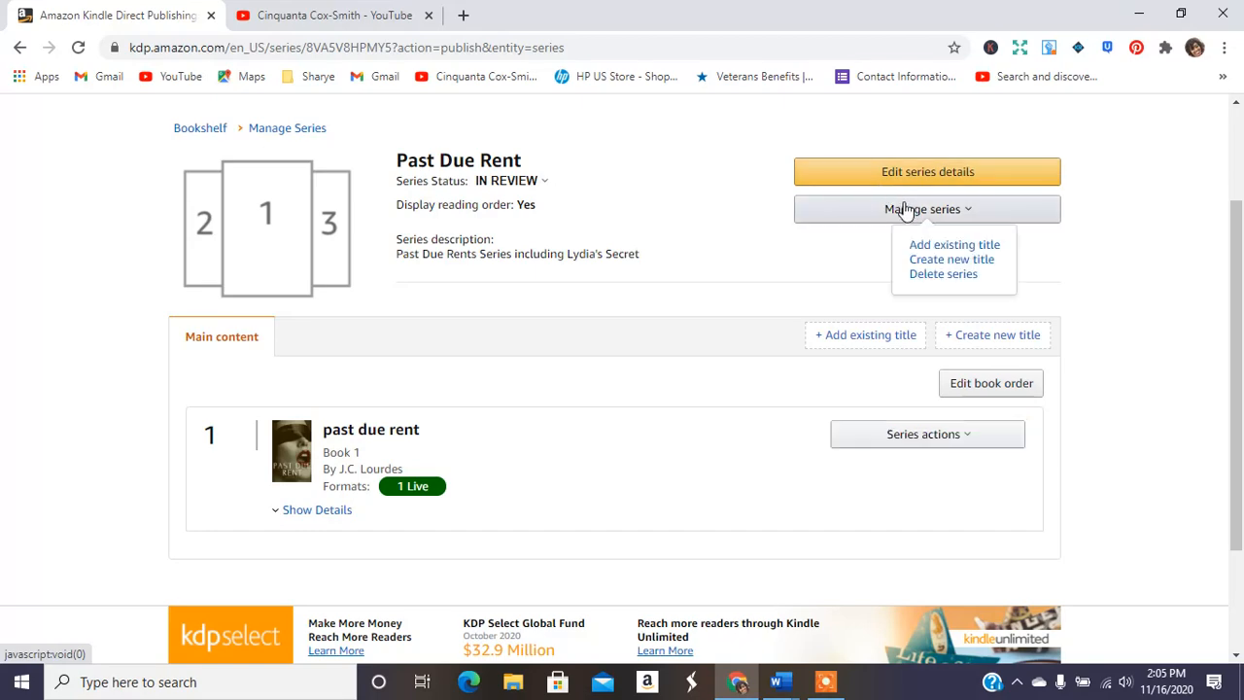
left_click(945, 246)
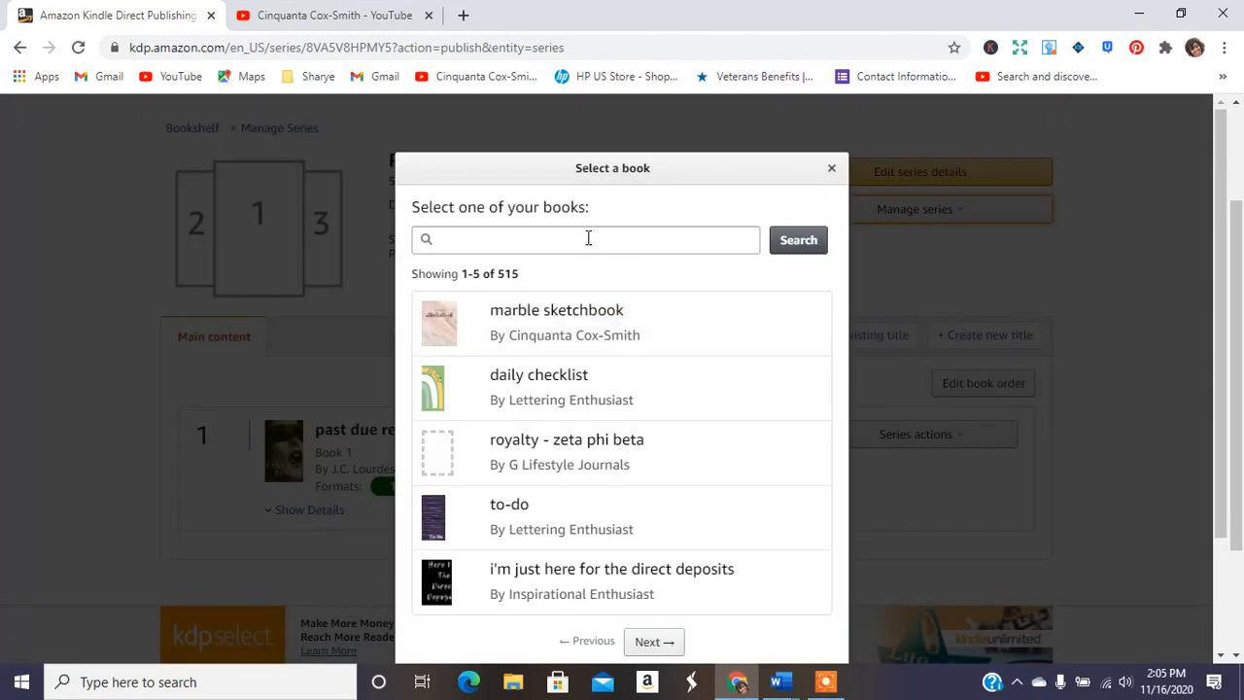
left_click(571, 239)
type("h")
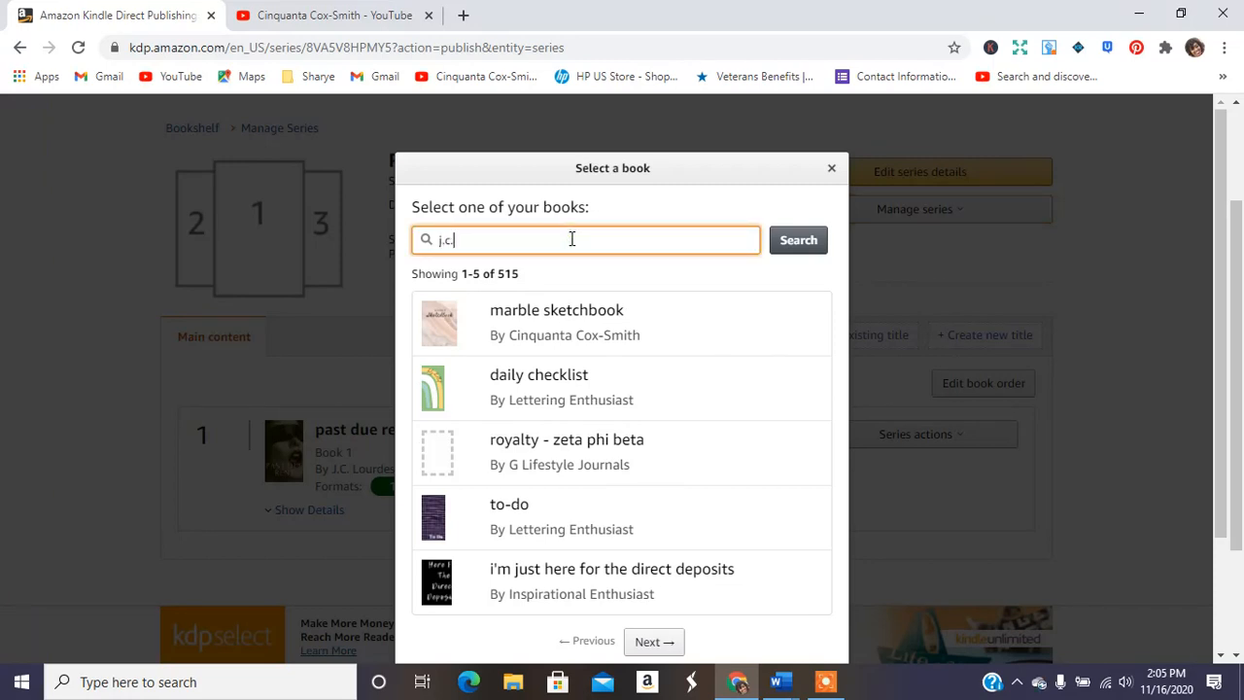
type(".c. lourdes")
key("Return")
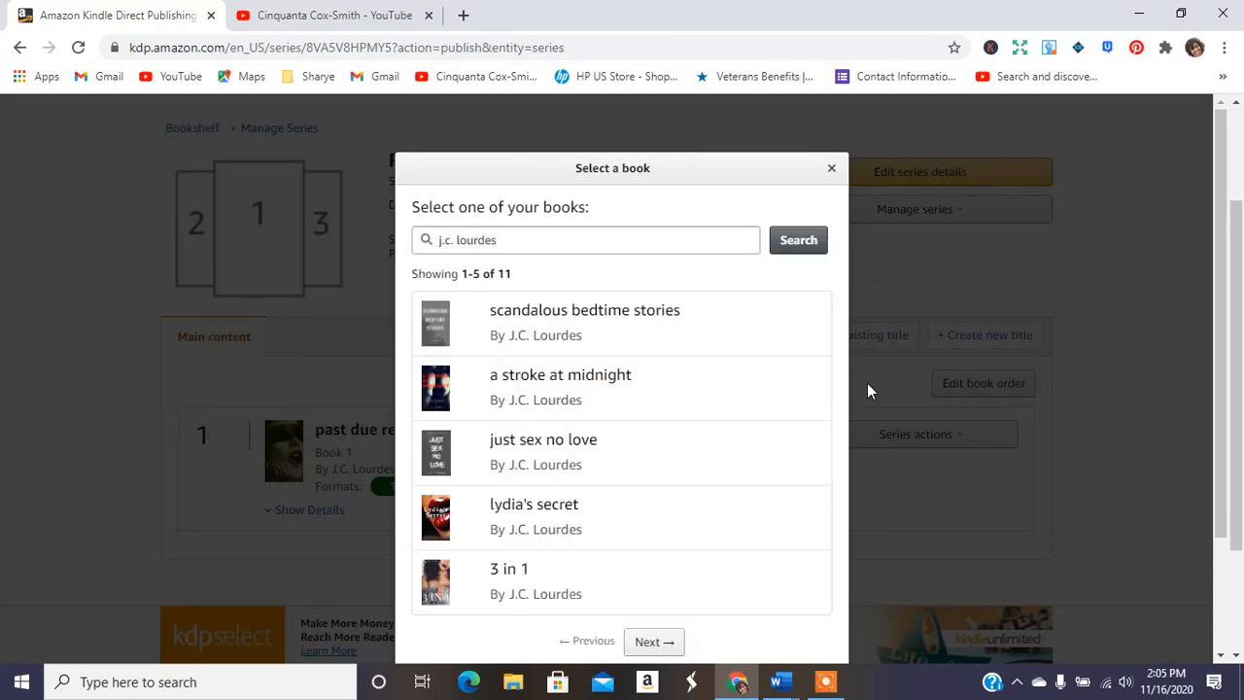
left_click(671, 647)
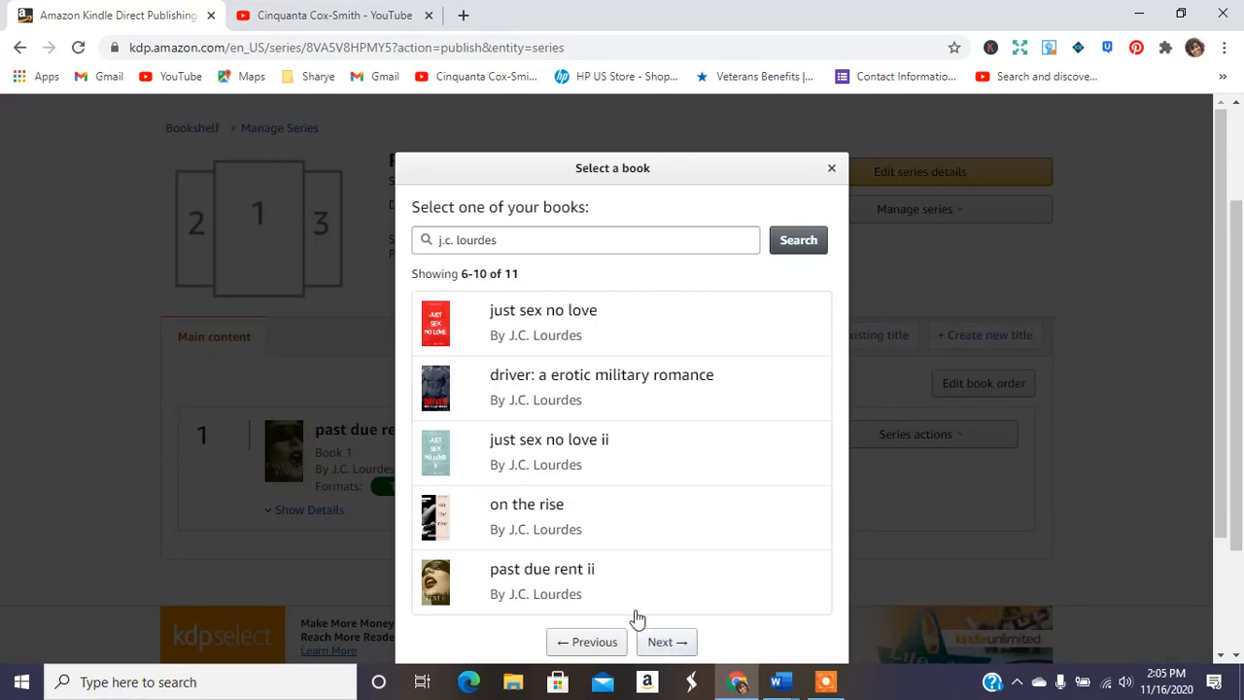
left_click(588, 581)
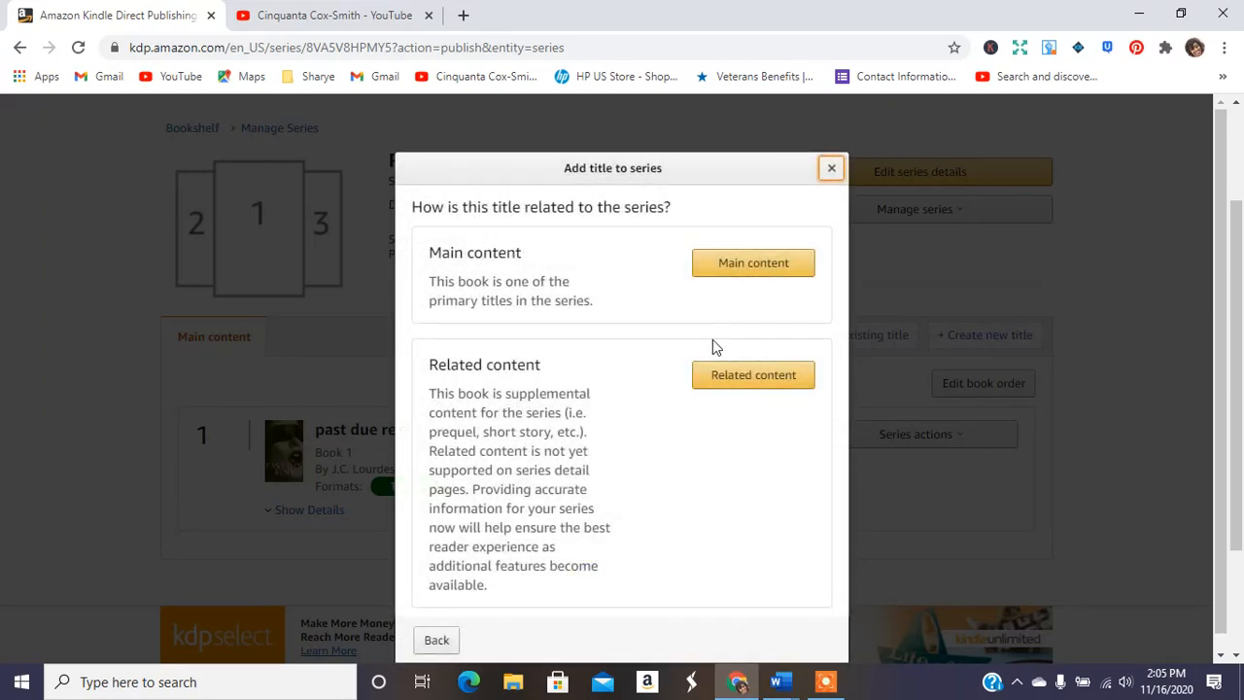
Step: Classify past due rent ii as related content of the type Short story and confirm its addition to the series
left_click(750, 377)
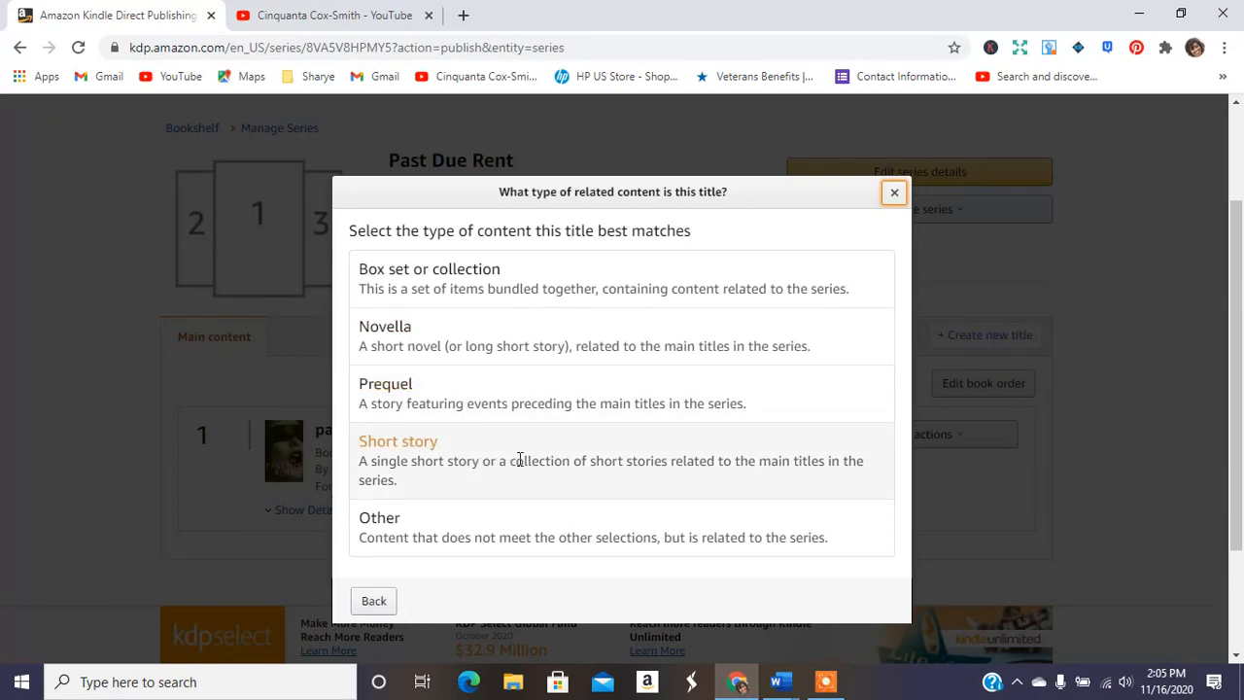
left_click(486, 456)
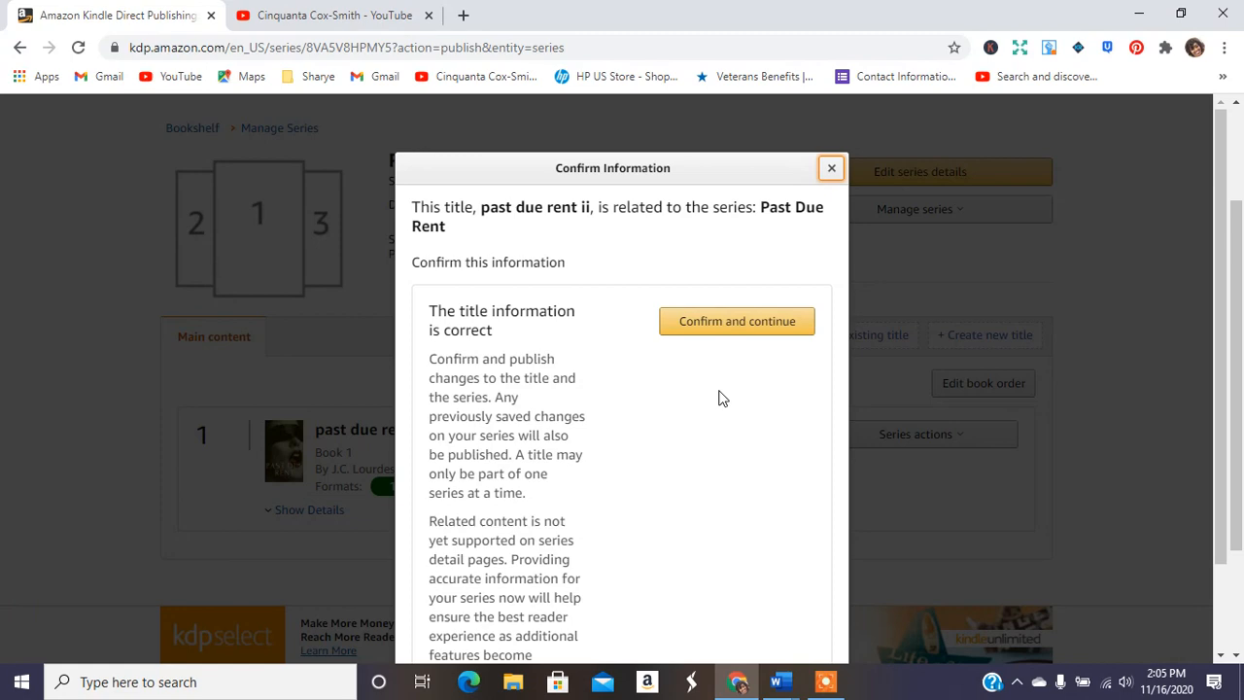
left_click(714, 325)
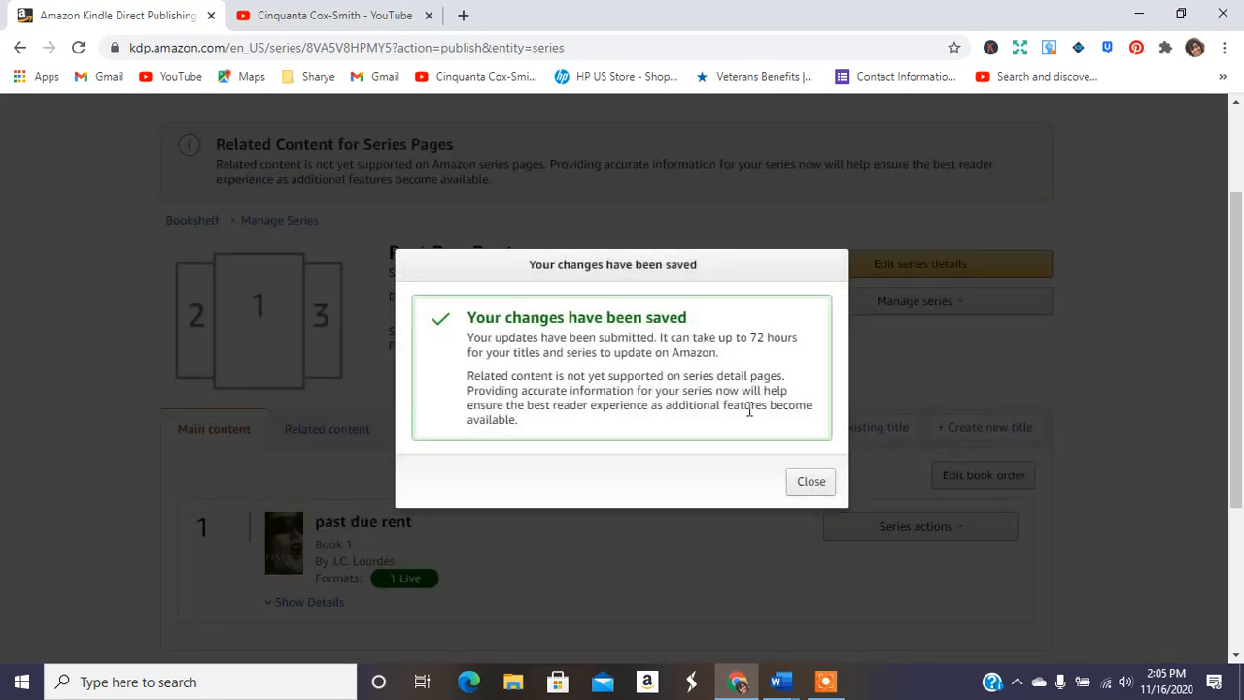
left_click(809, 483)
Step: Check which titles the series lists under related content and main content
left_click_drag(1242, 279, 1242, 360)
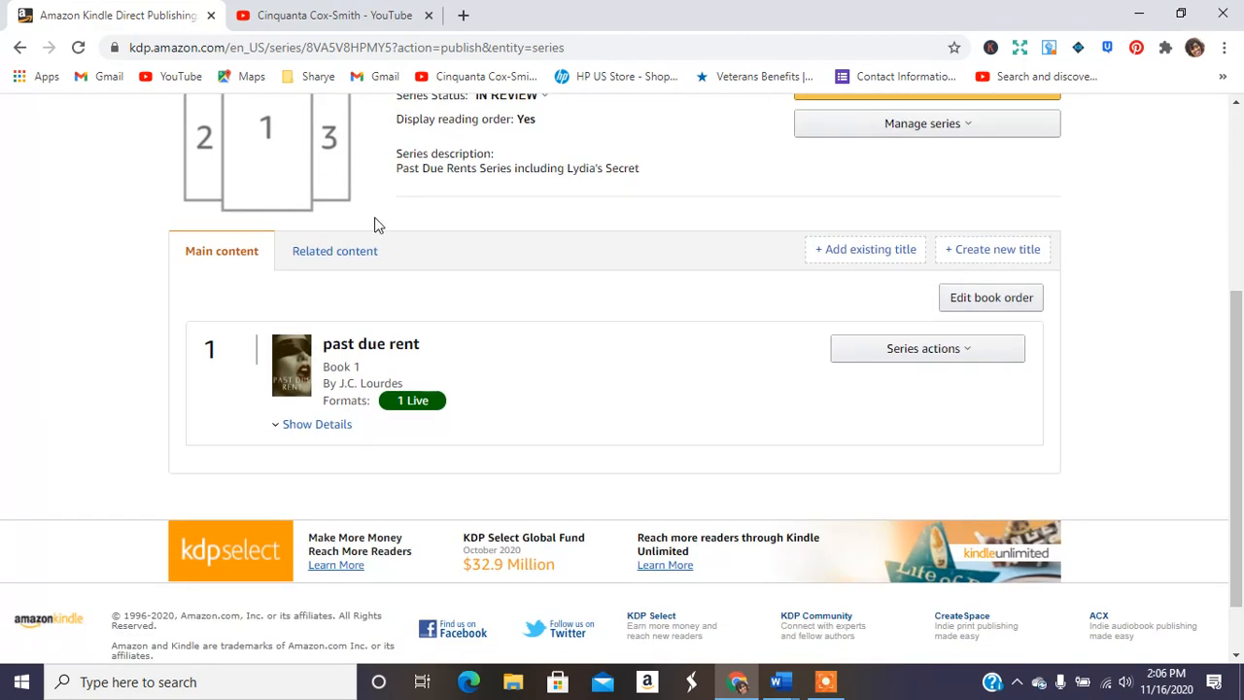
left_click(336, 254)
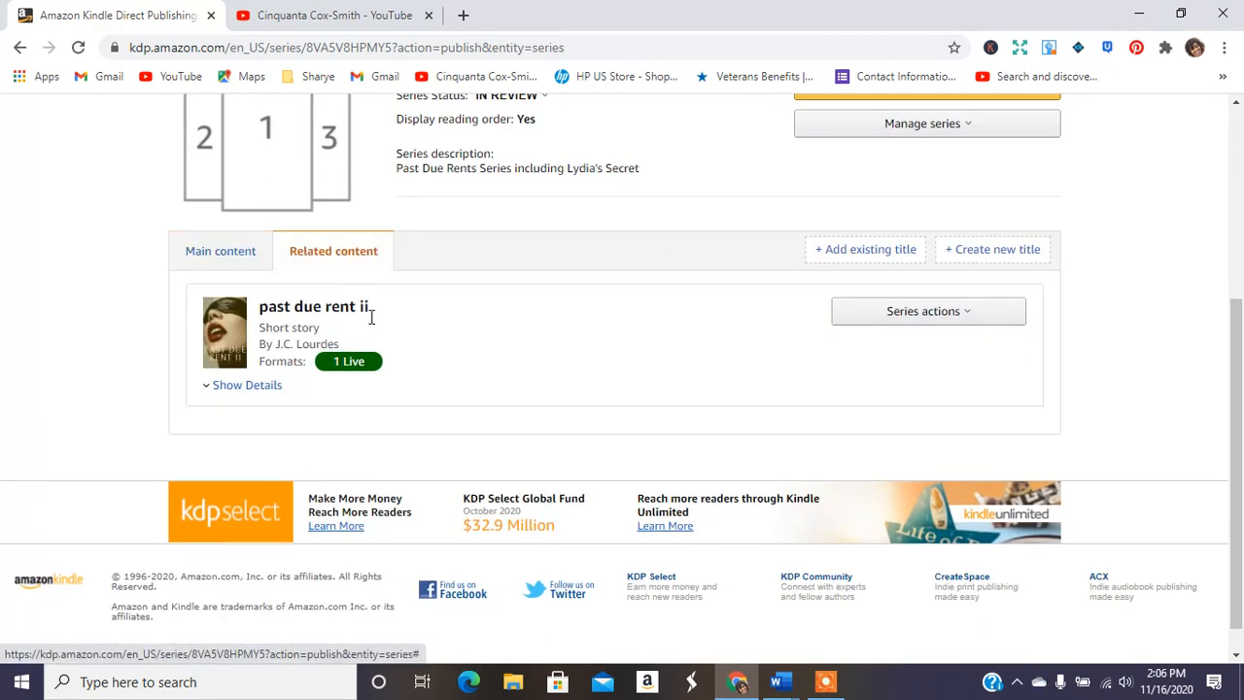
left_click(222, 260)
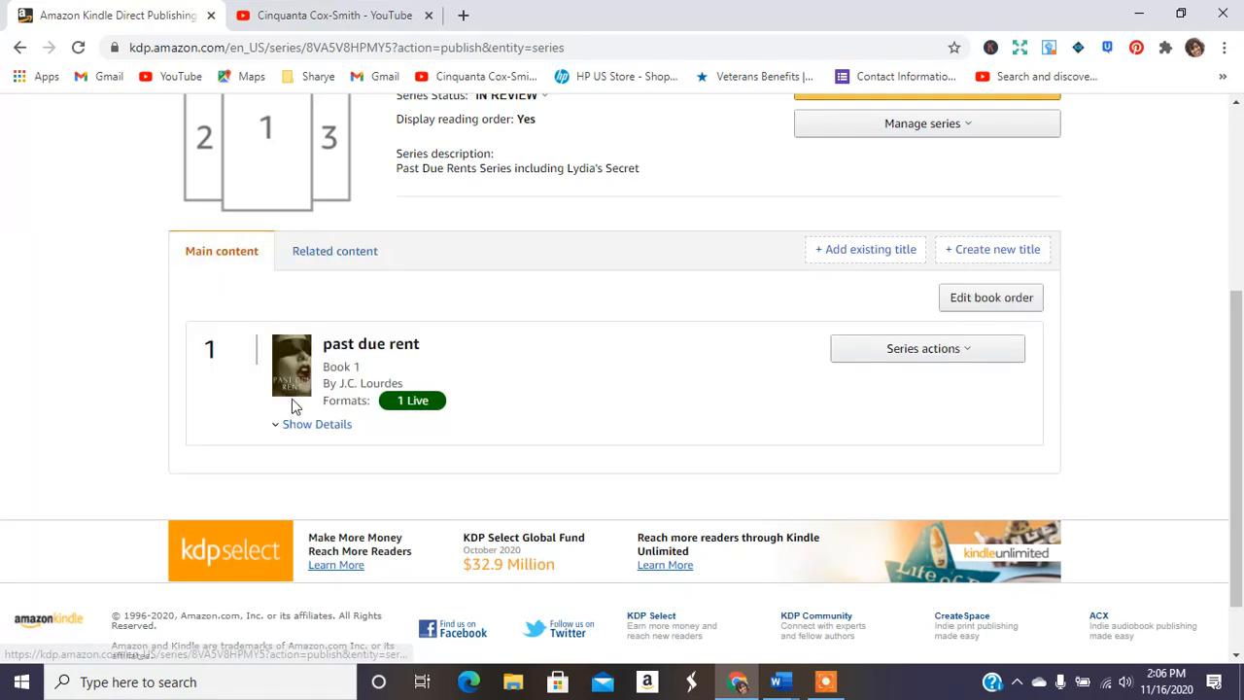
left_click(292, 428)
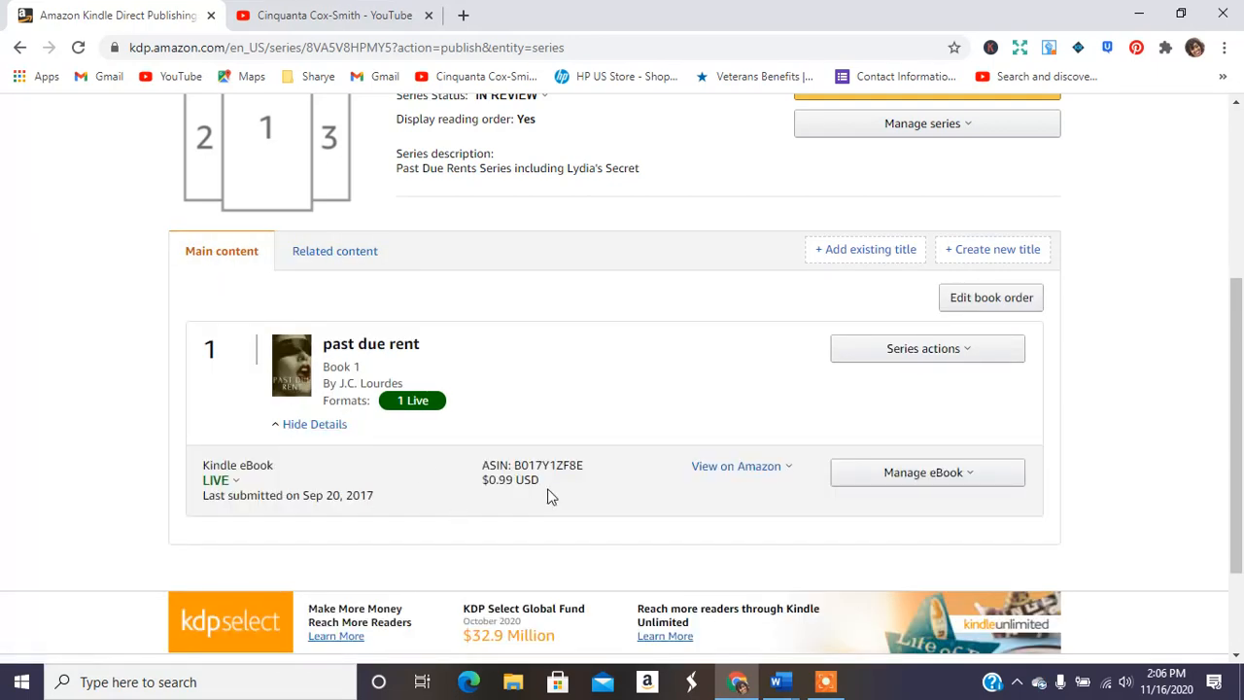
left_click(985, 350)
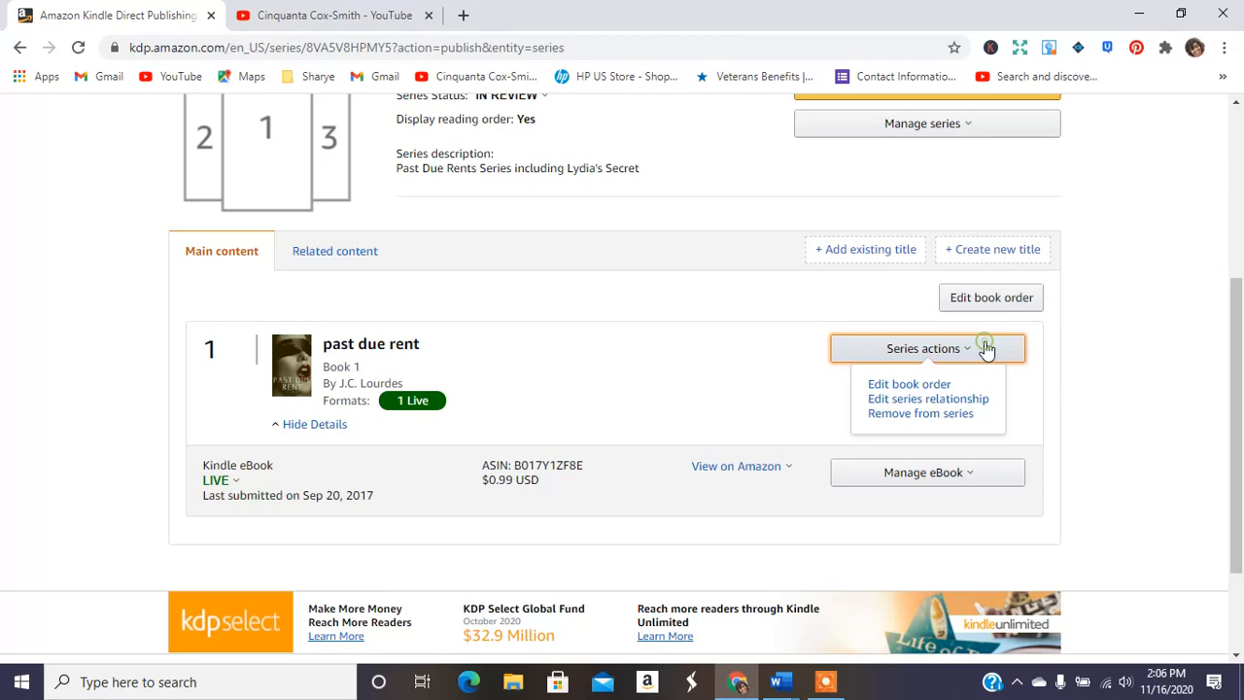
left_click(945, 399)
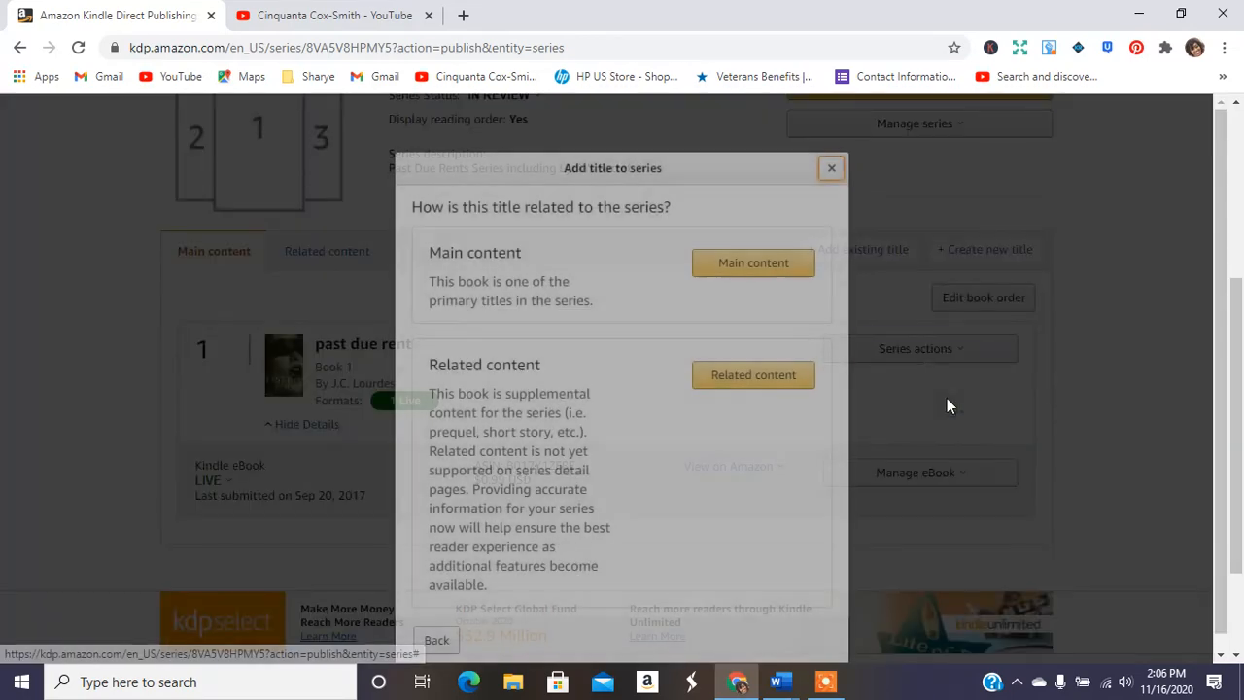
left_click(748, 269)
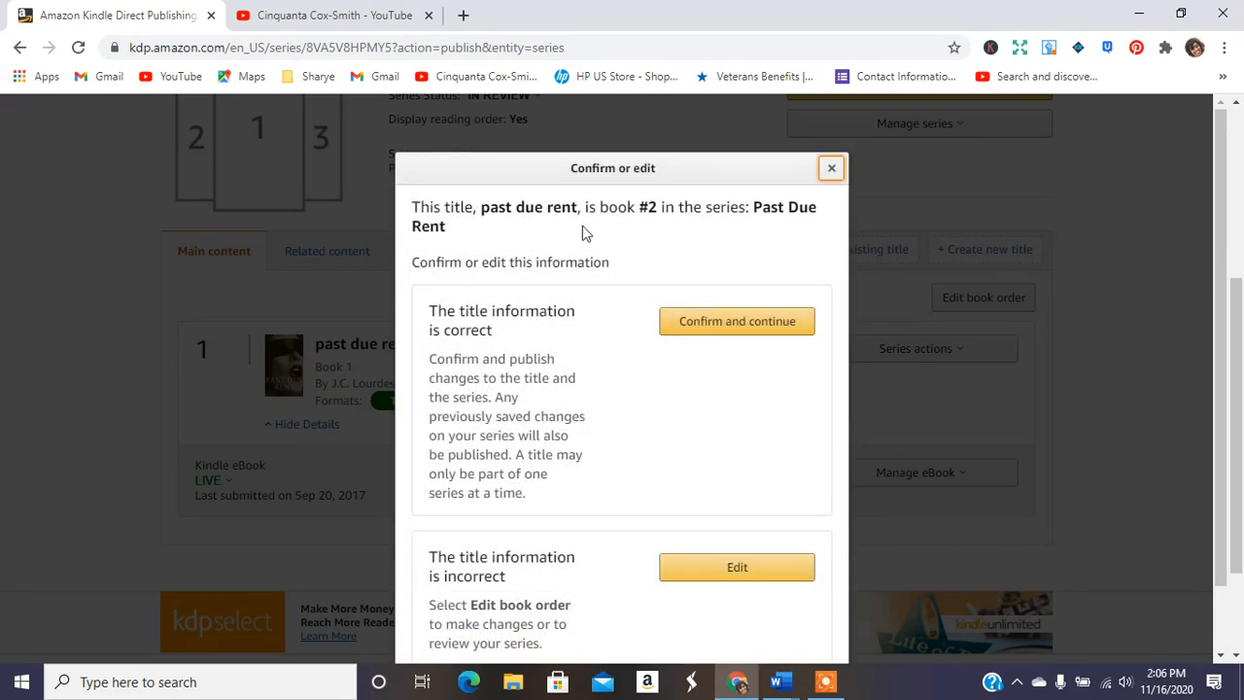
left_click(830, 170)
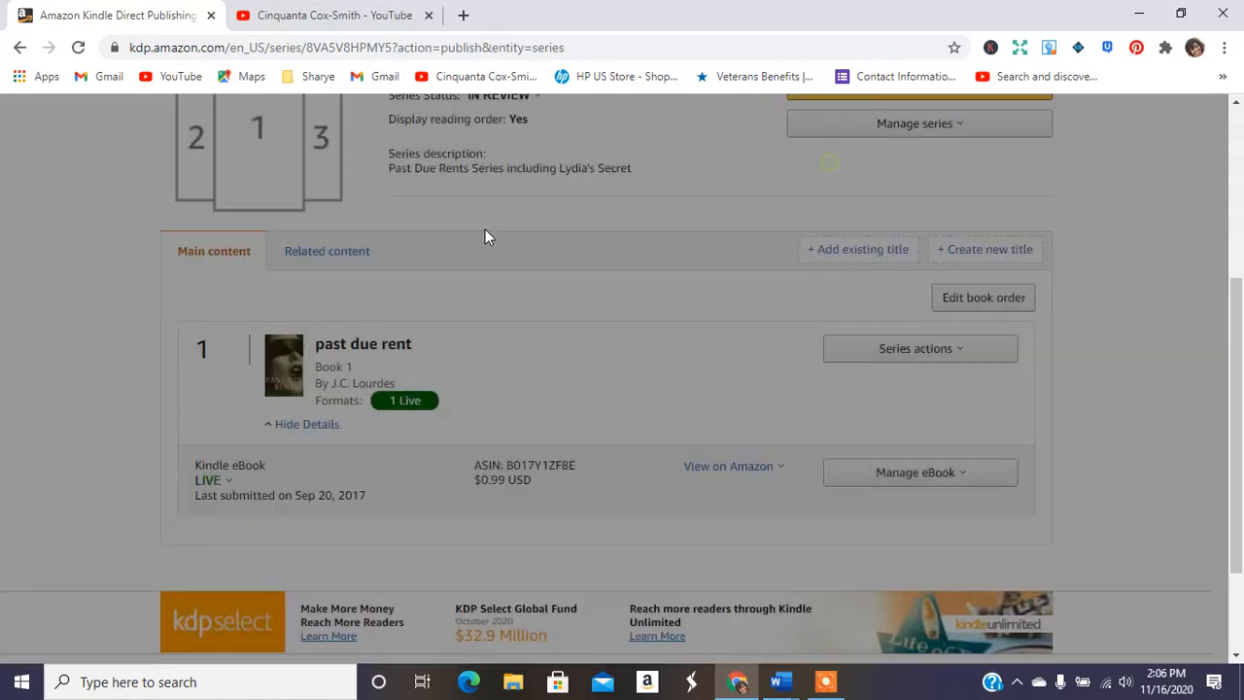
Step: Change the series relationship of past due rent ii from related content to main content and confirm the update
left_click(362, 247)
left_click(957, 313)
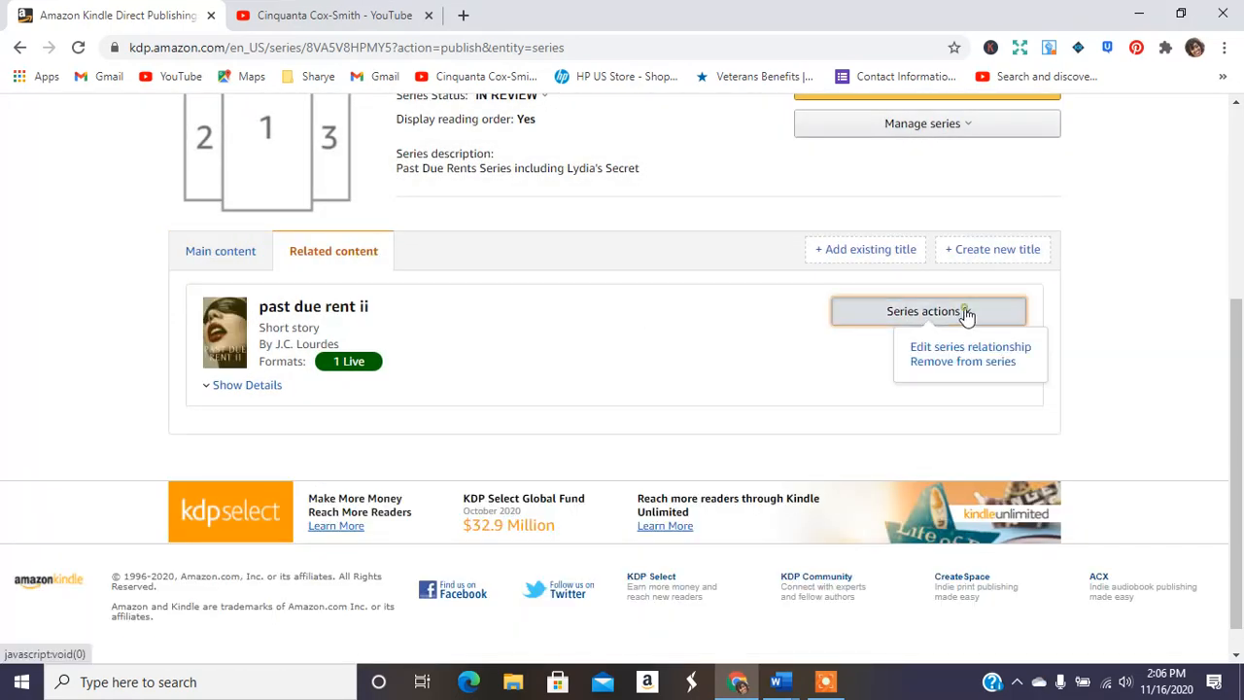
left_click(957, 350)
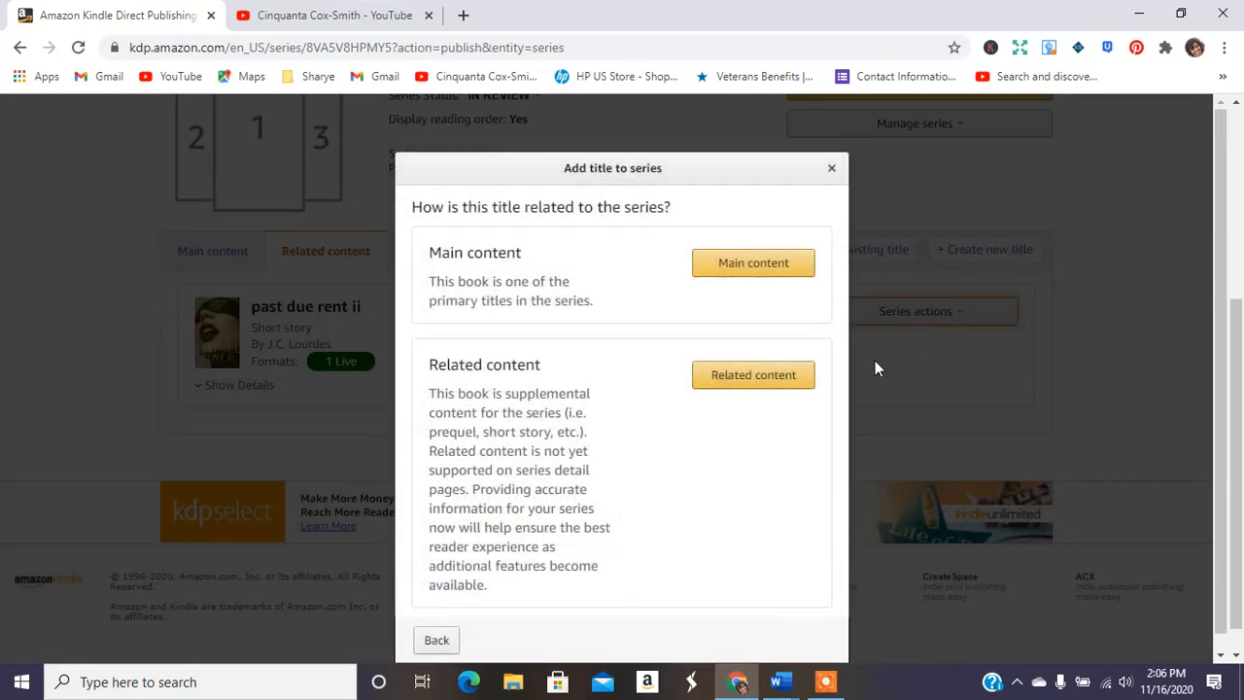
left_click(736, 273)
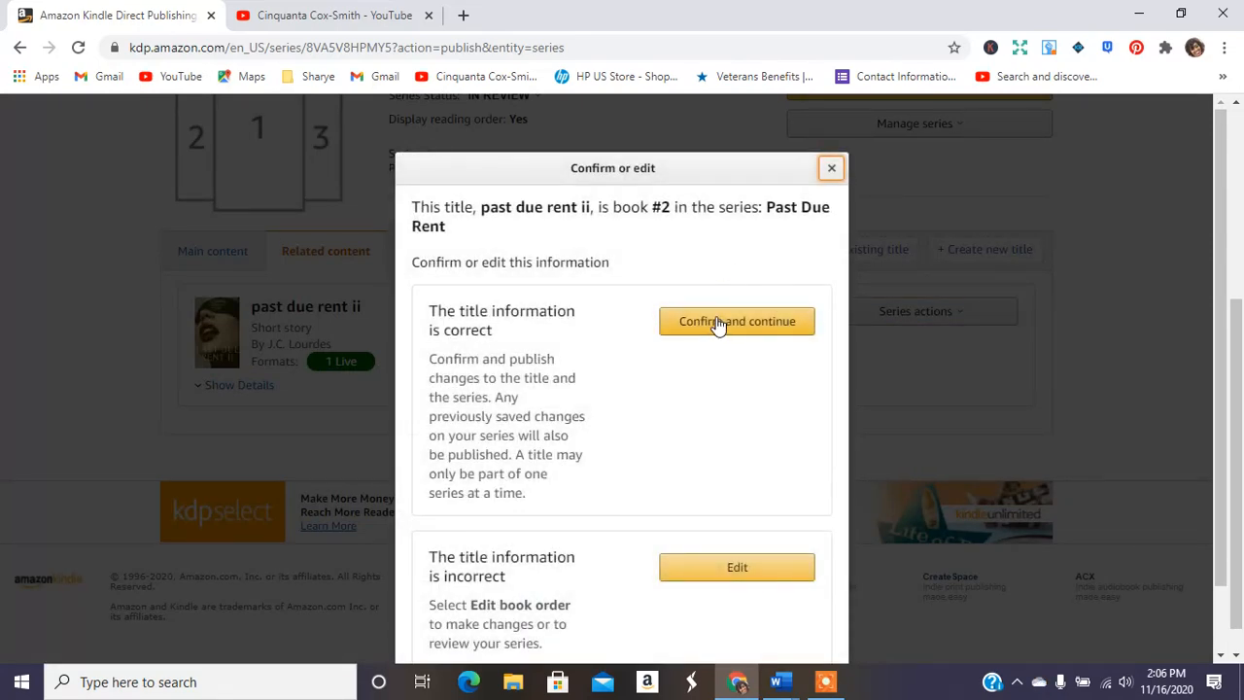
left_click(714, 326)
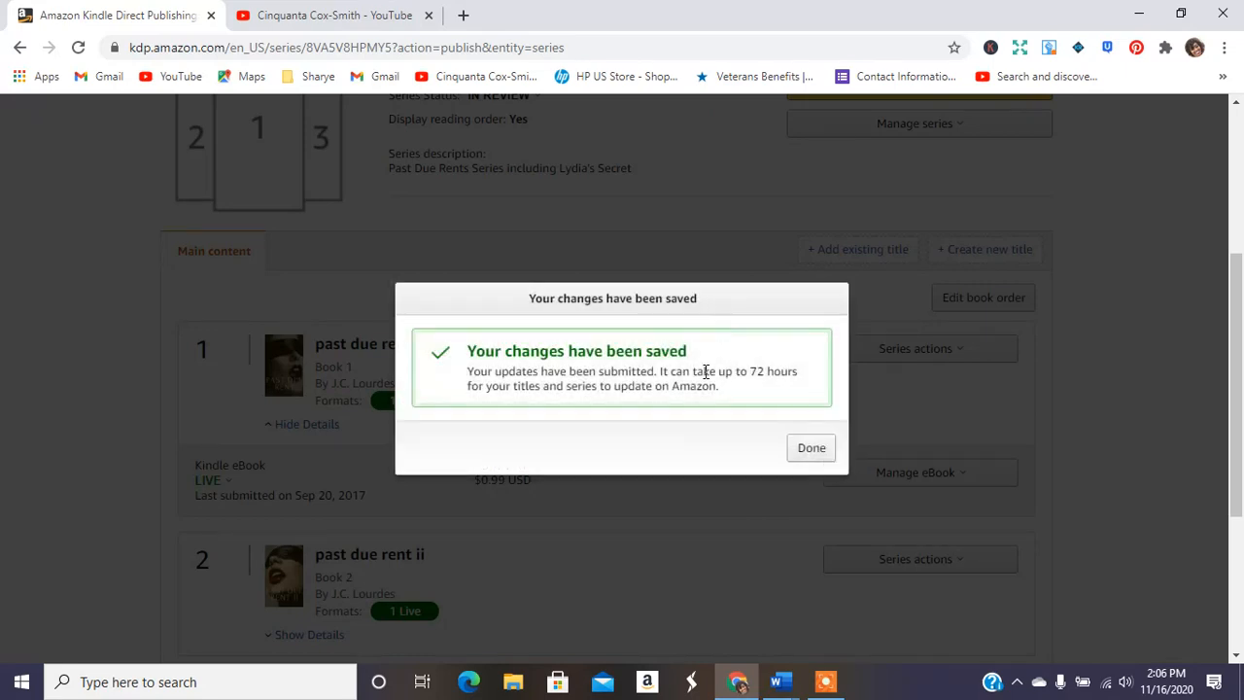
left_click(805, 449)
Step: Start adding an existing title to the series and search the books by the author's pen name
left_click(930, 546)
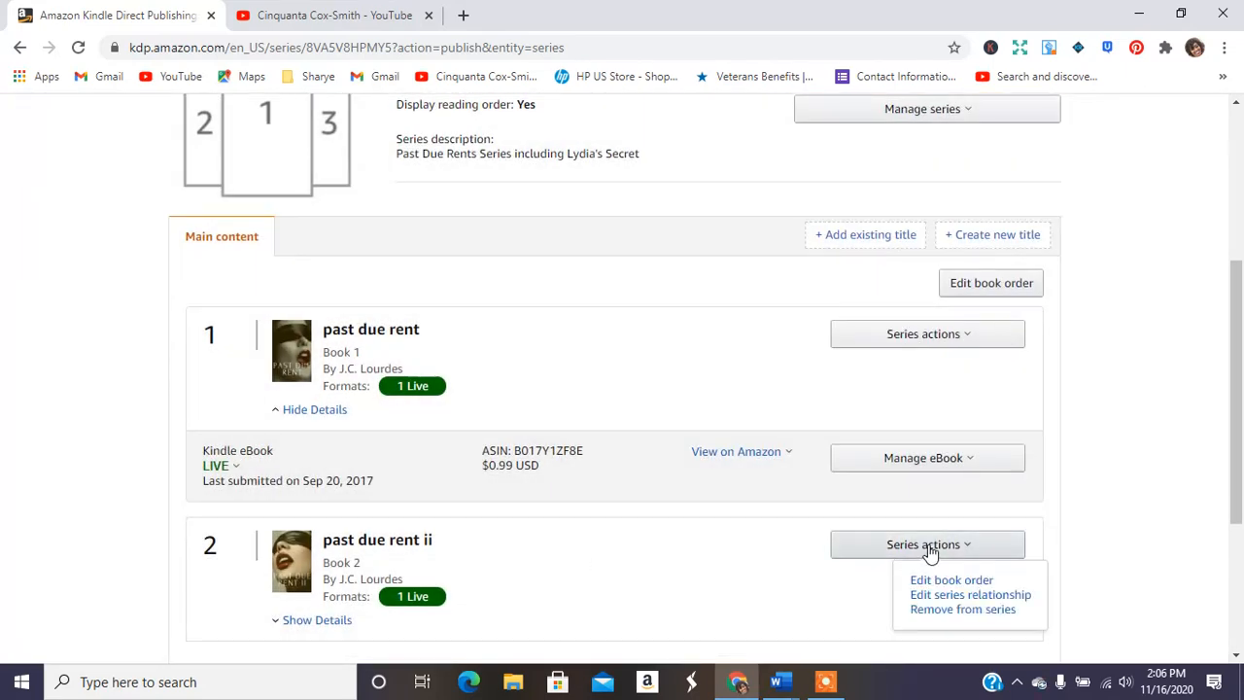
left_click(960, 115)
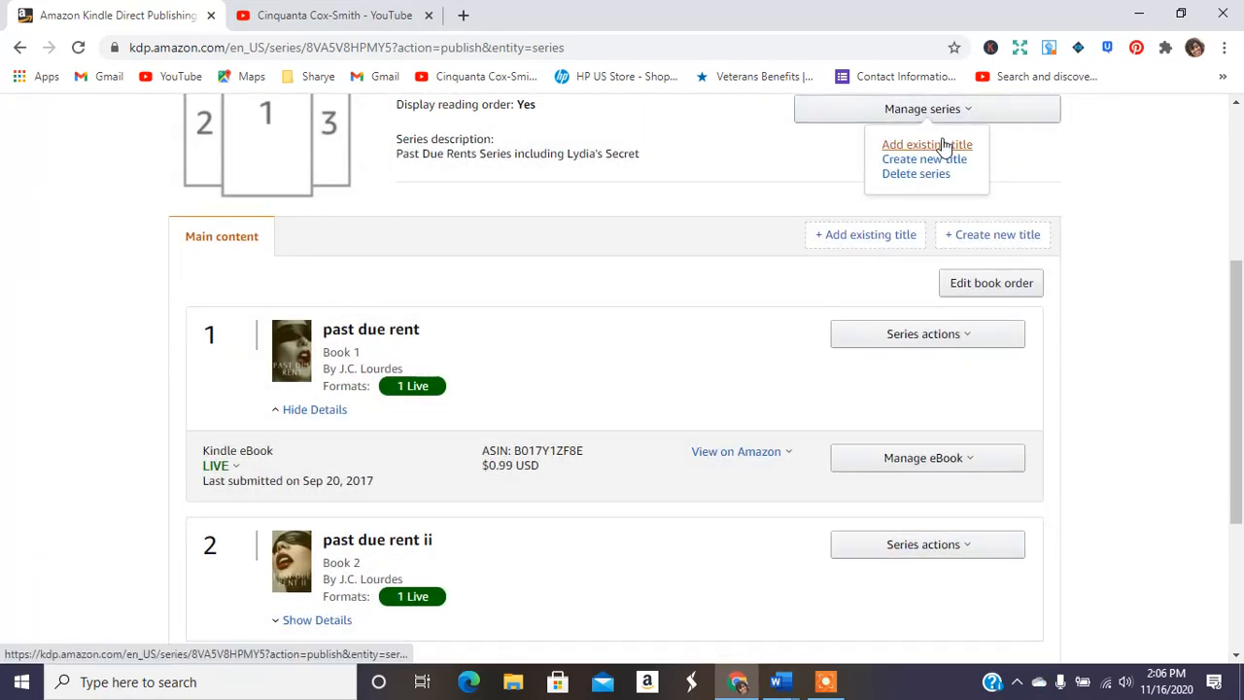
left_click(941, 146)
left_click(622, 238)
type("kj")
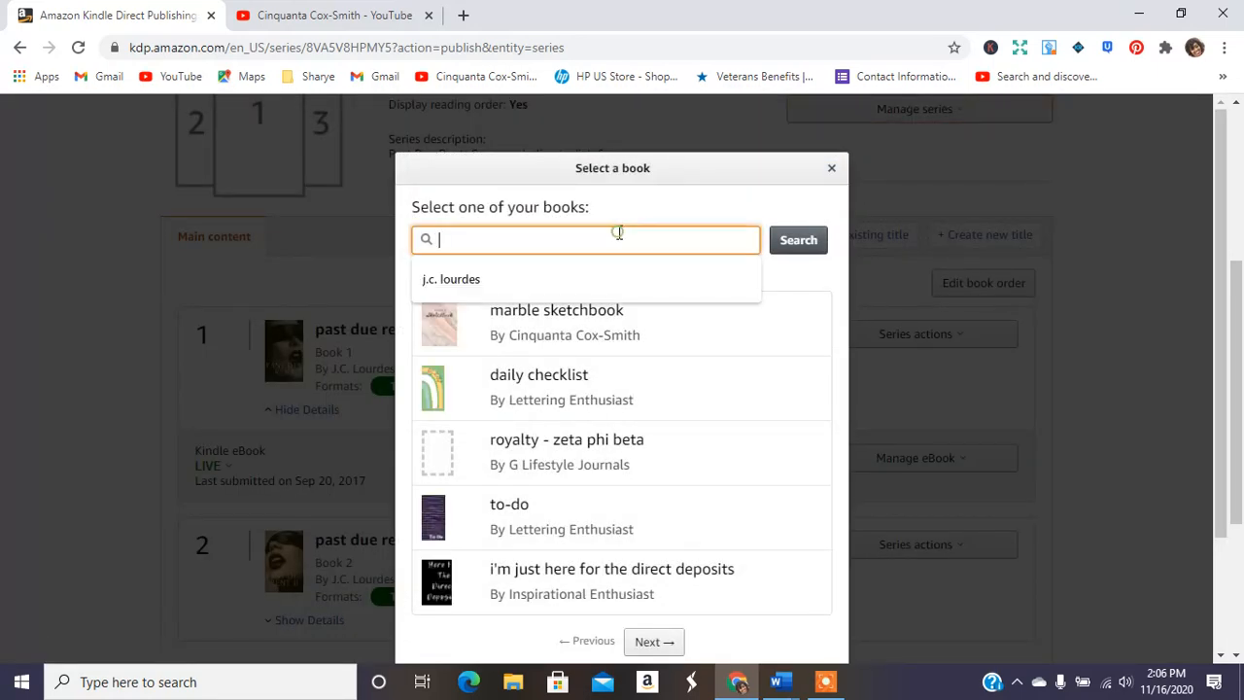
key("BackSpace")
type("j.c. lourdes")
key("Return")
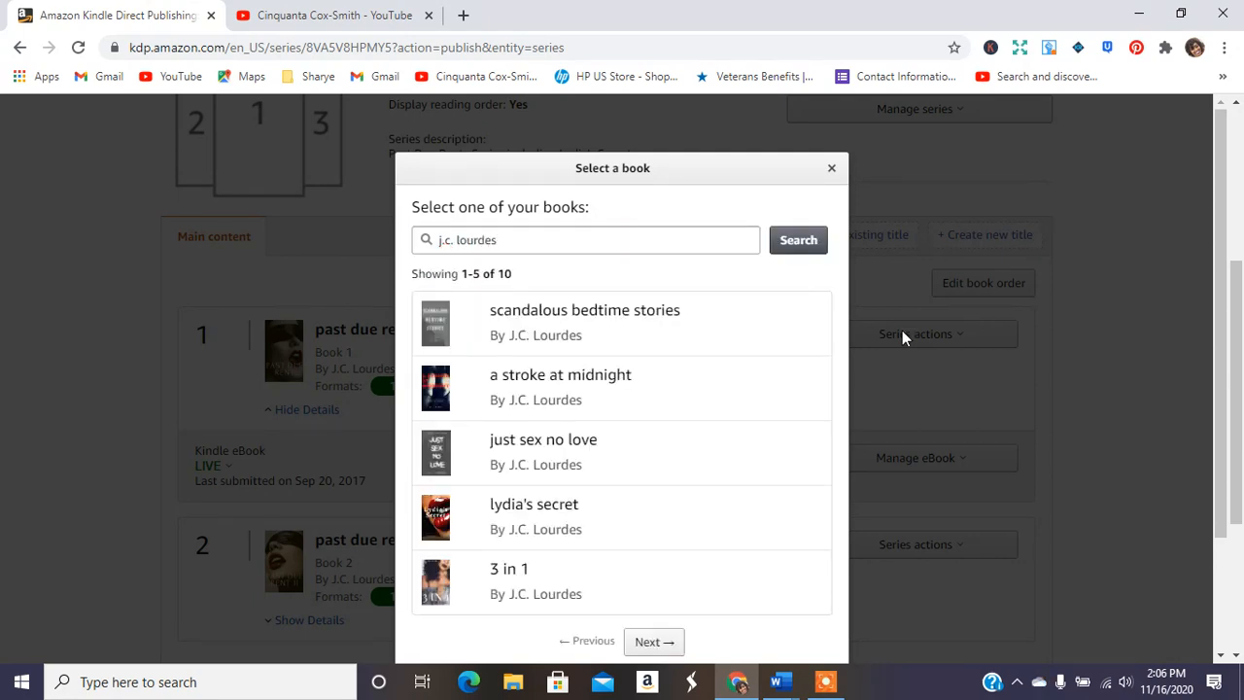
Step: Select lydia's secret from the author's books and add it to the series as main content
left_click(653, 641)
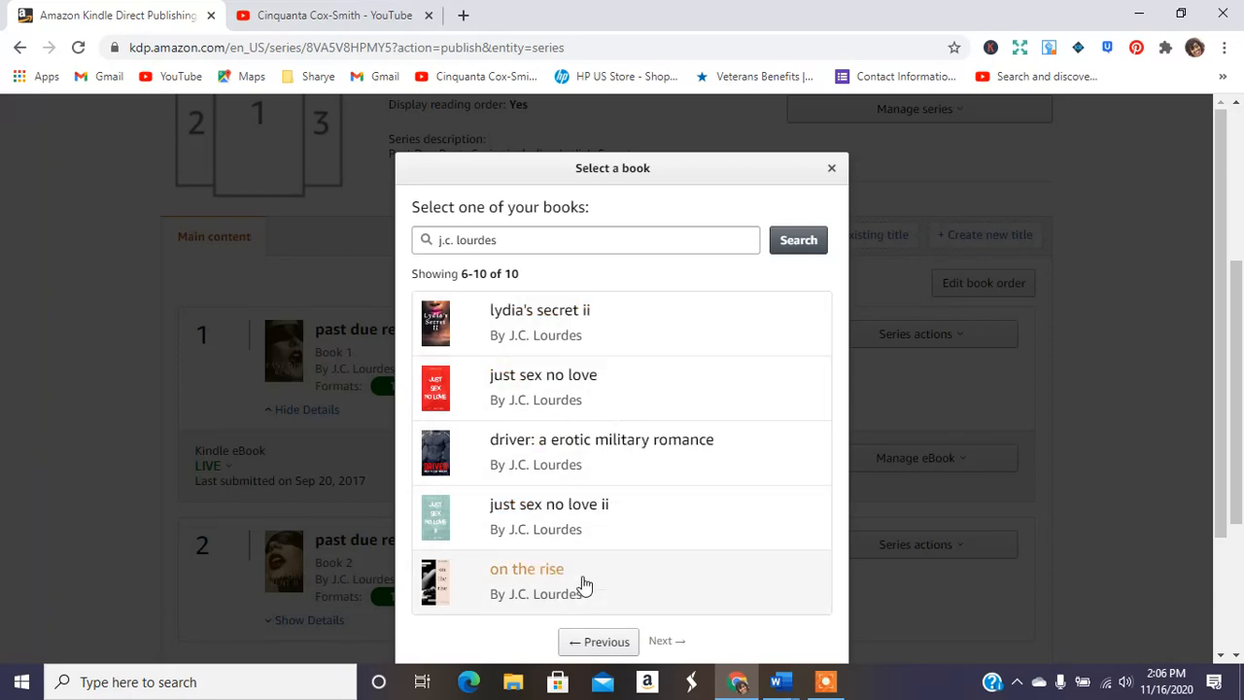
left_click(590, 640)
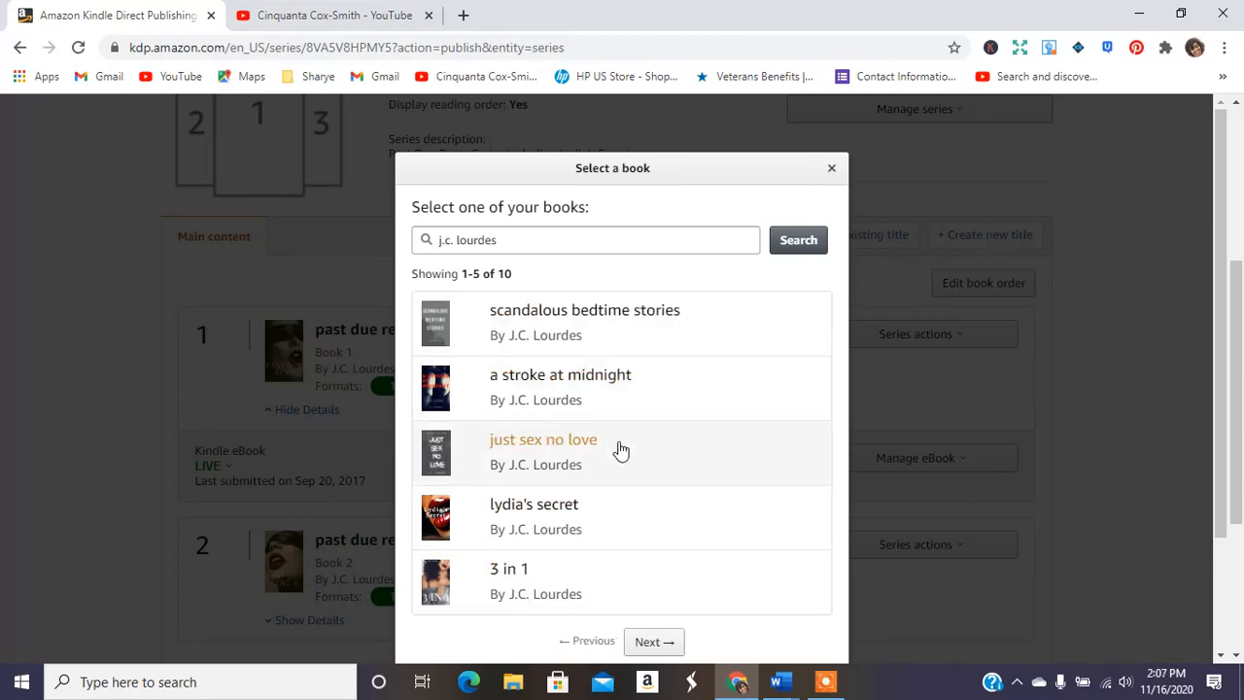
left_click(552, 515)
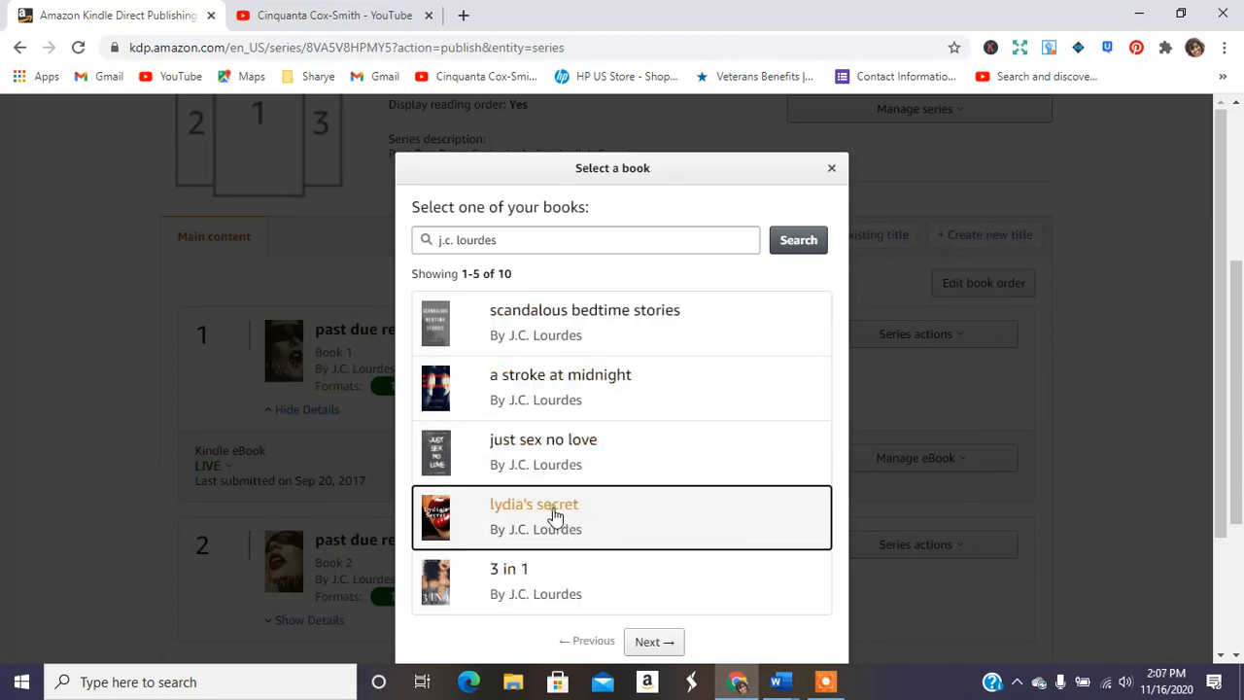
left_click(741, 258)
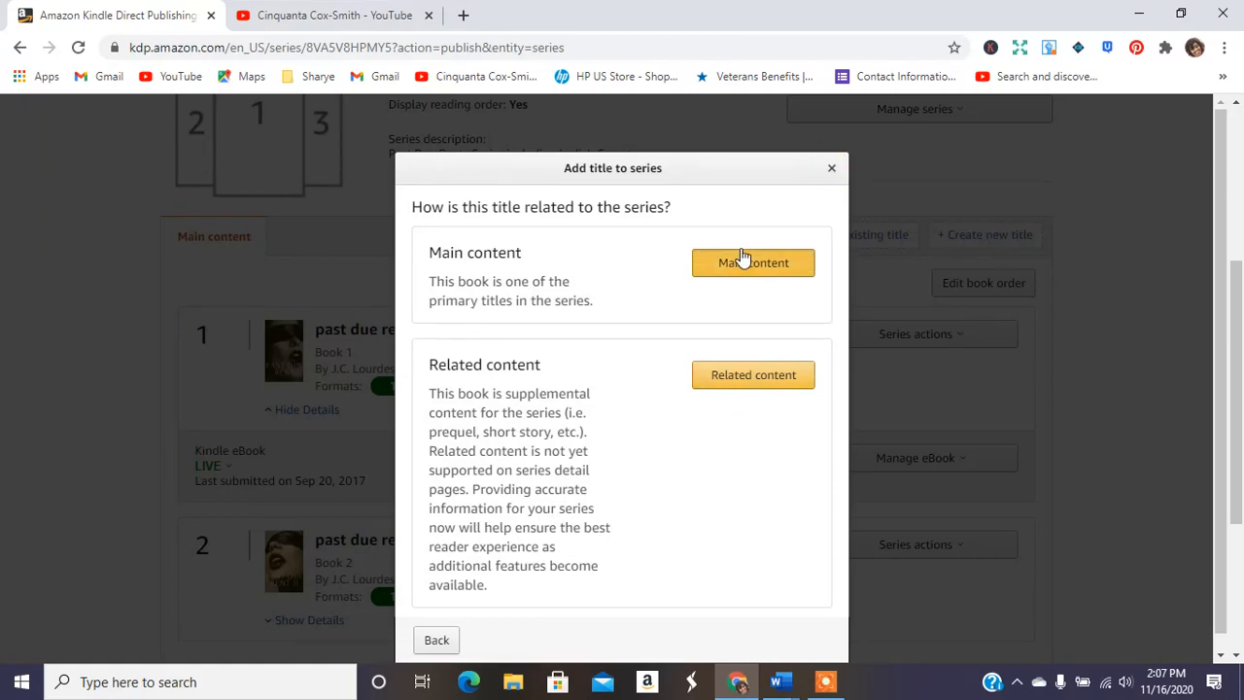
left_click(707, 323)
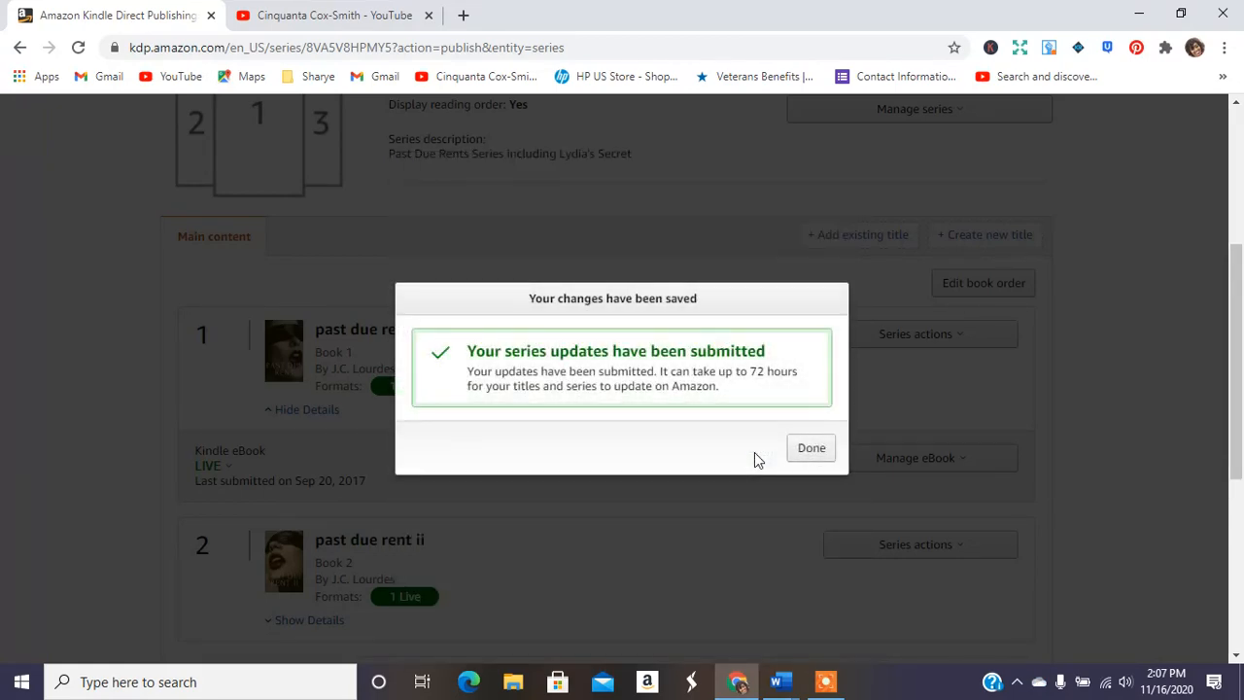
left_click(805, 451)
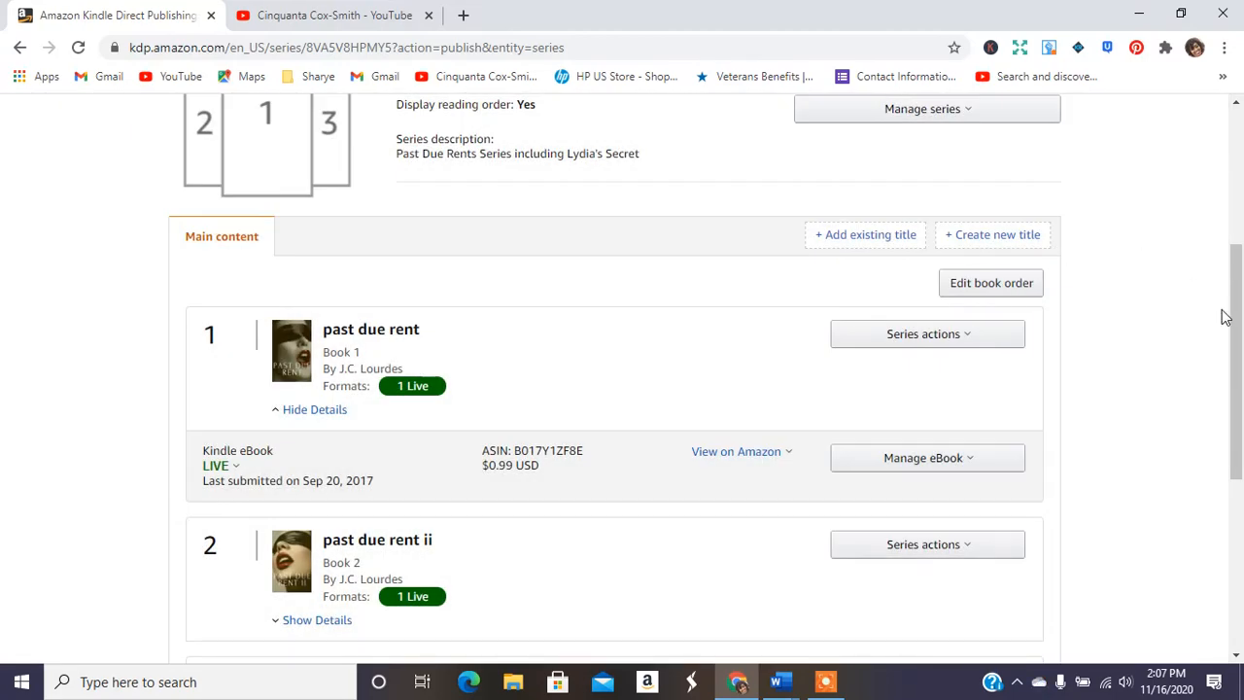
Step: Start adding another existing title to the Past Due Rent series and find the author's books by pen name
scroll(1226, 317, "down", 4)
scroll(995, 369, "up", 7)
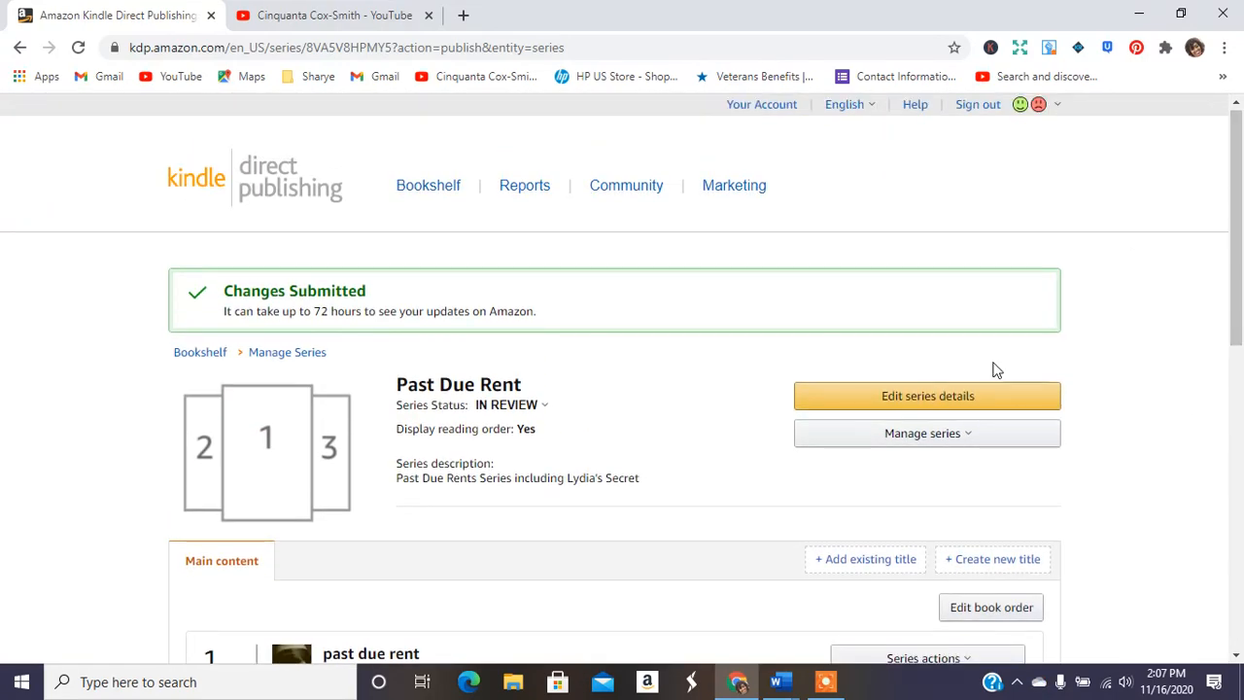
left_click(923, 434)
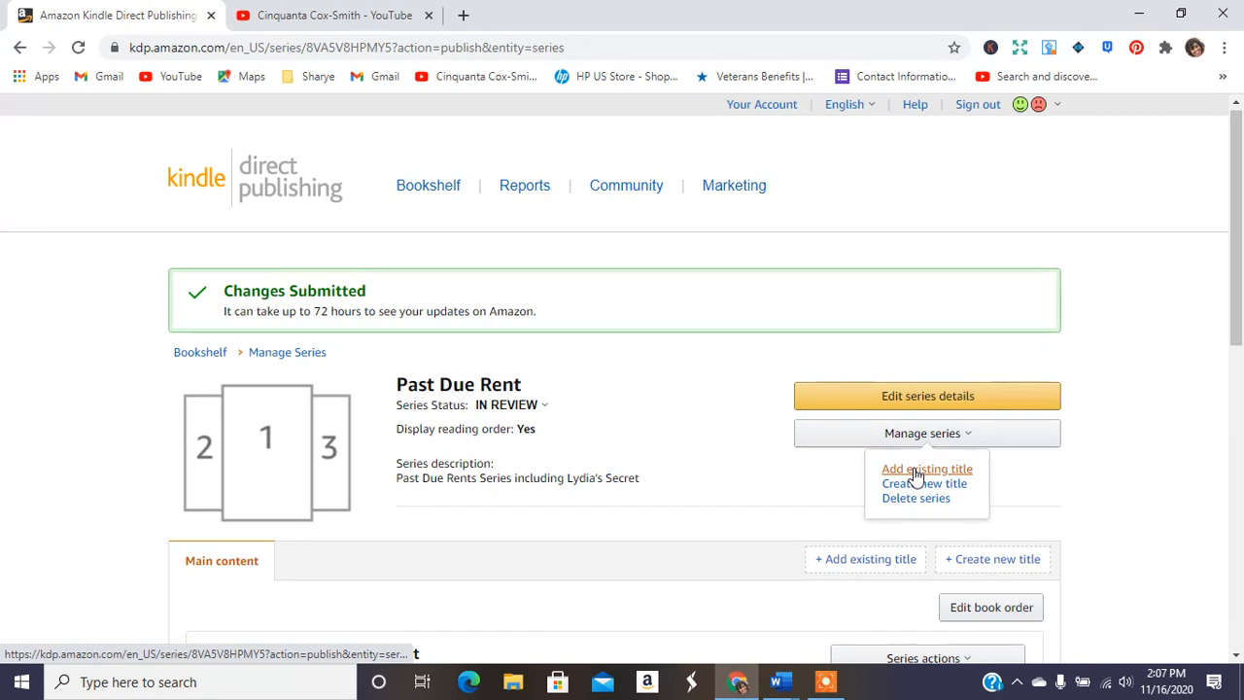
left_click(915, 470)
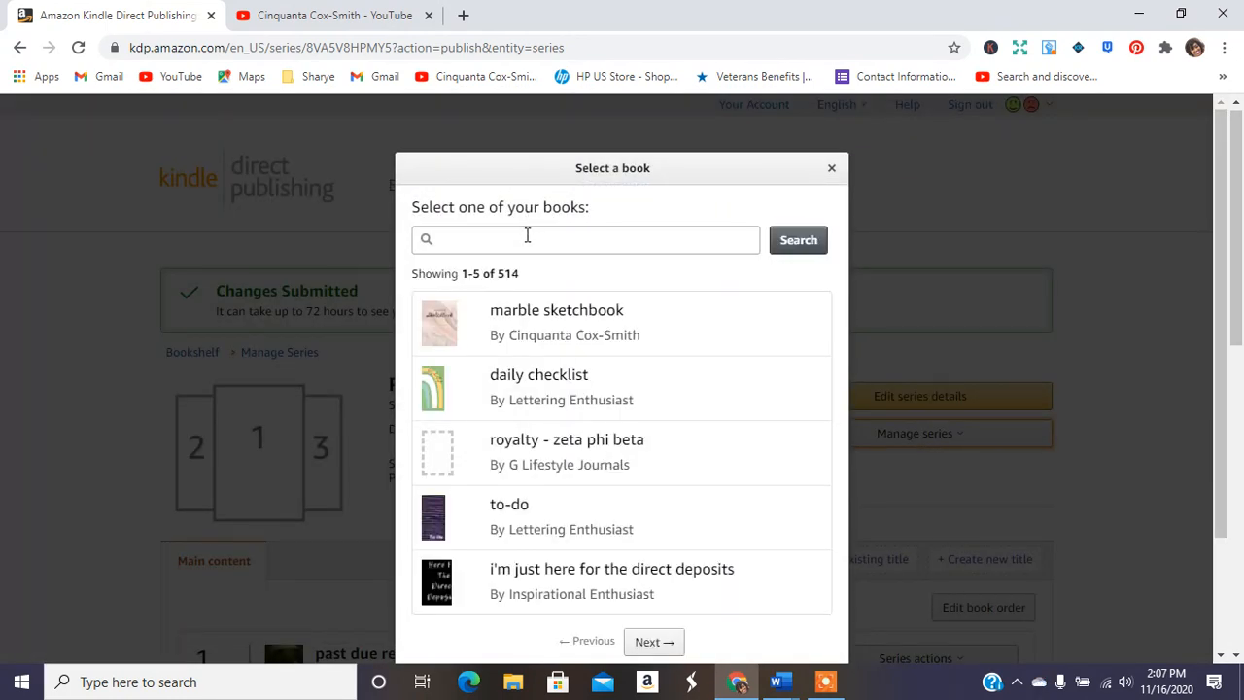
left_click(525, 239)
type("j.c. lourdes")
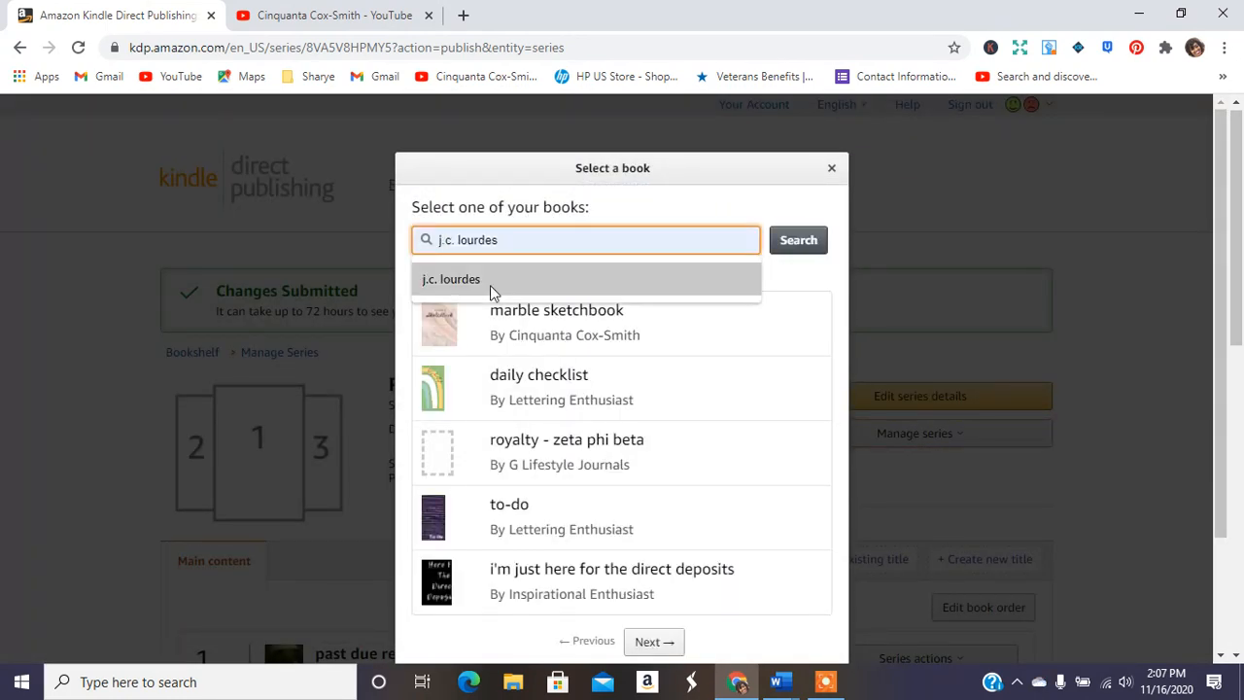
left_click(488, 281)
left_click(800, 245)
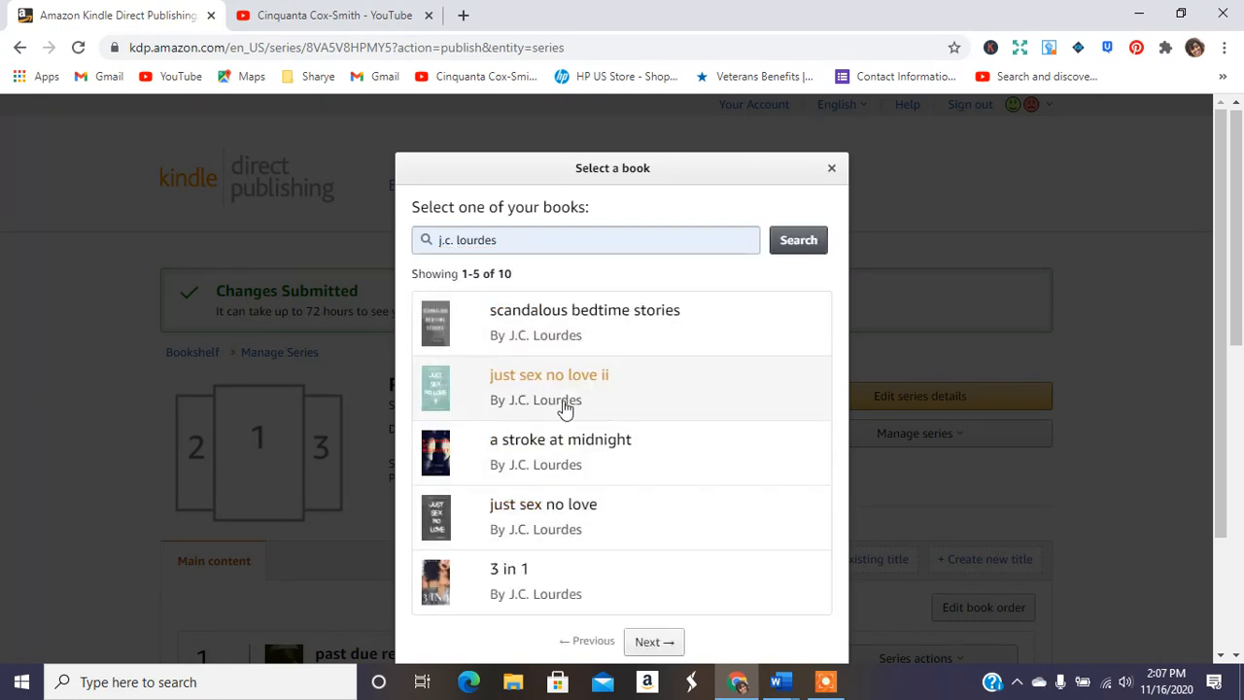
Step: Select lydia's secret ii from the author's books and add it to the series as main content
left_click(649, 641)
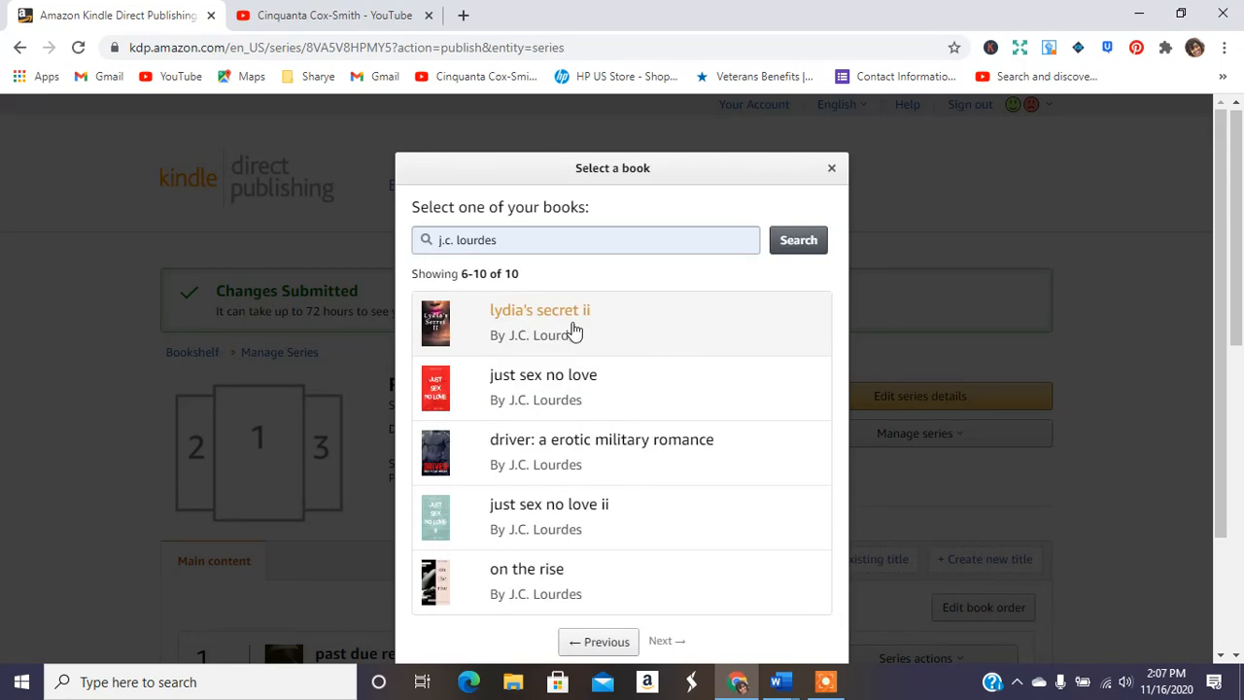
left_click(574, 332)
left_click(766, 276)
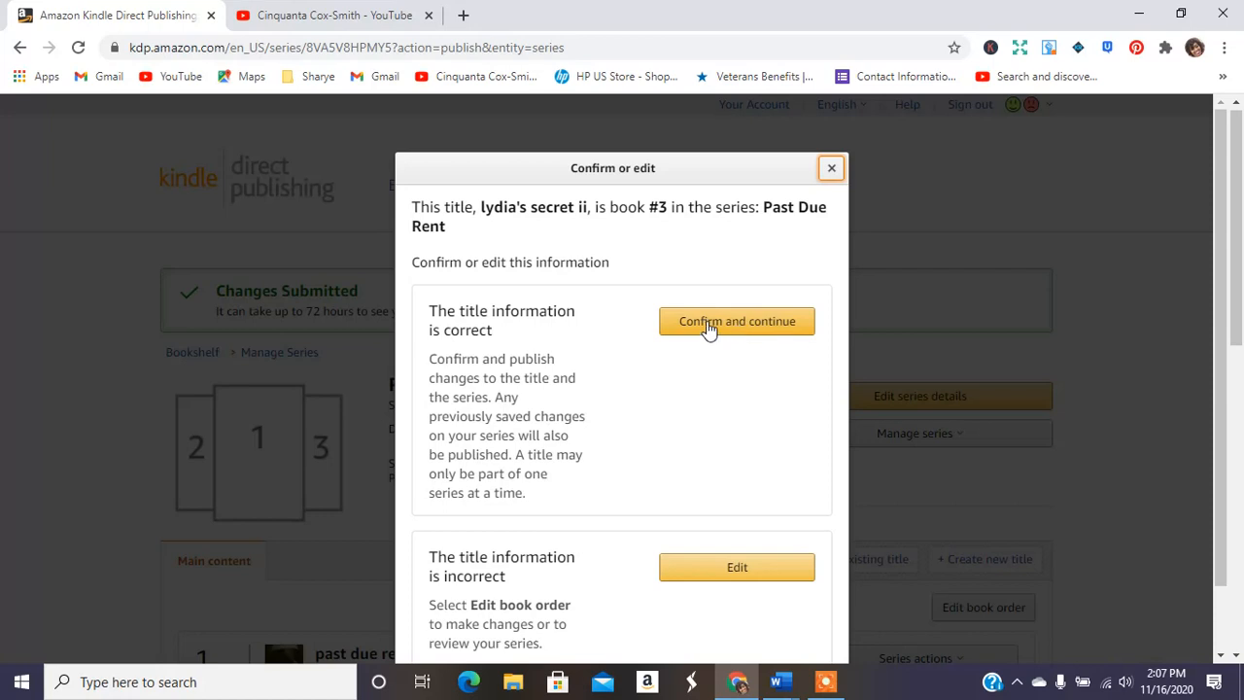
left_click(697, 325)
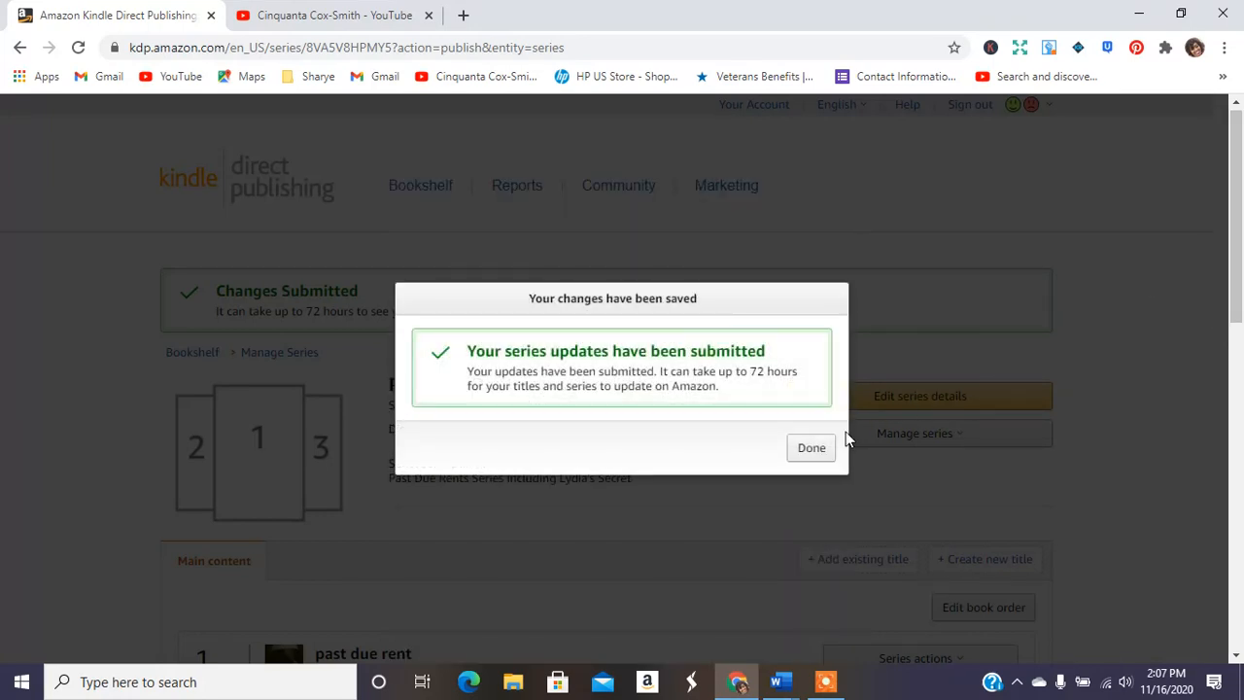
left_click(804, 449)
Step: Review the order of the main-content titles and the overall details of the Past Due Rent series
left_click_drag(1237, 233, 1239, 498)
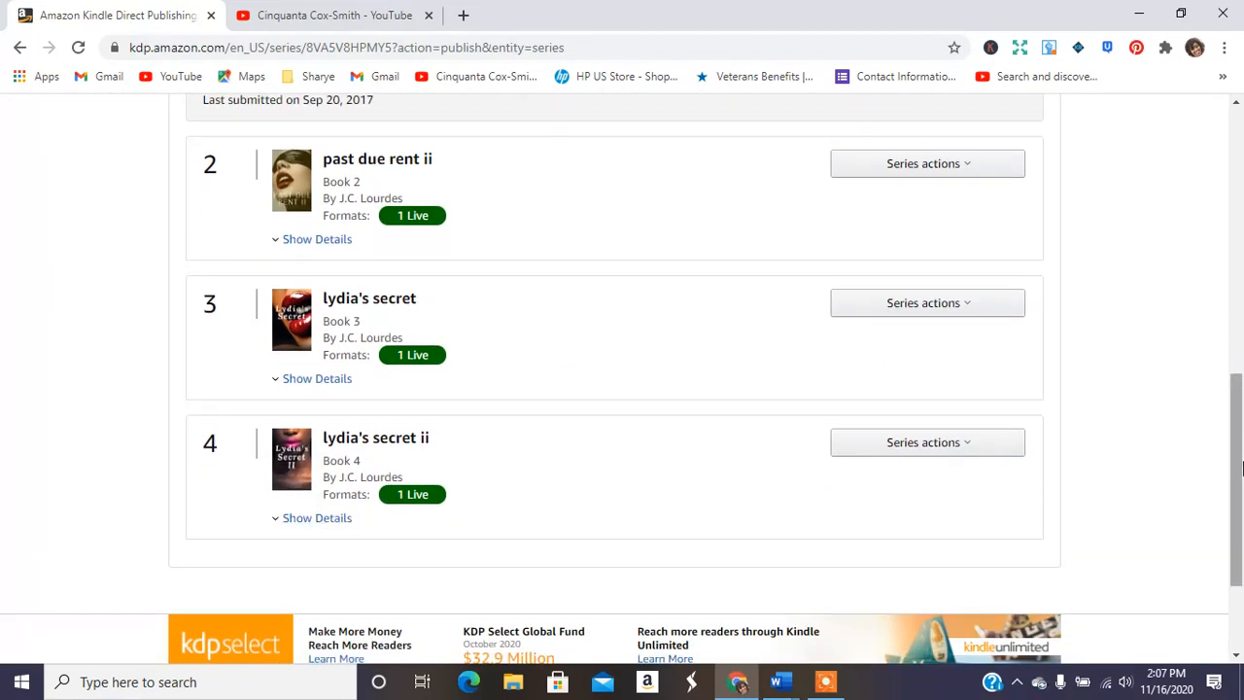
left_click_drag(1241, 432, 1241, 250)
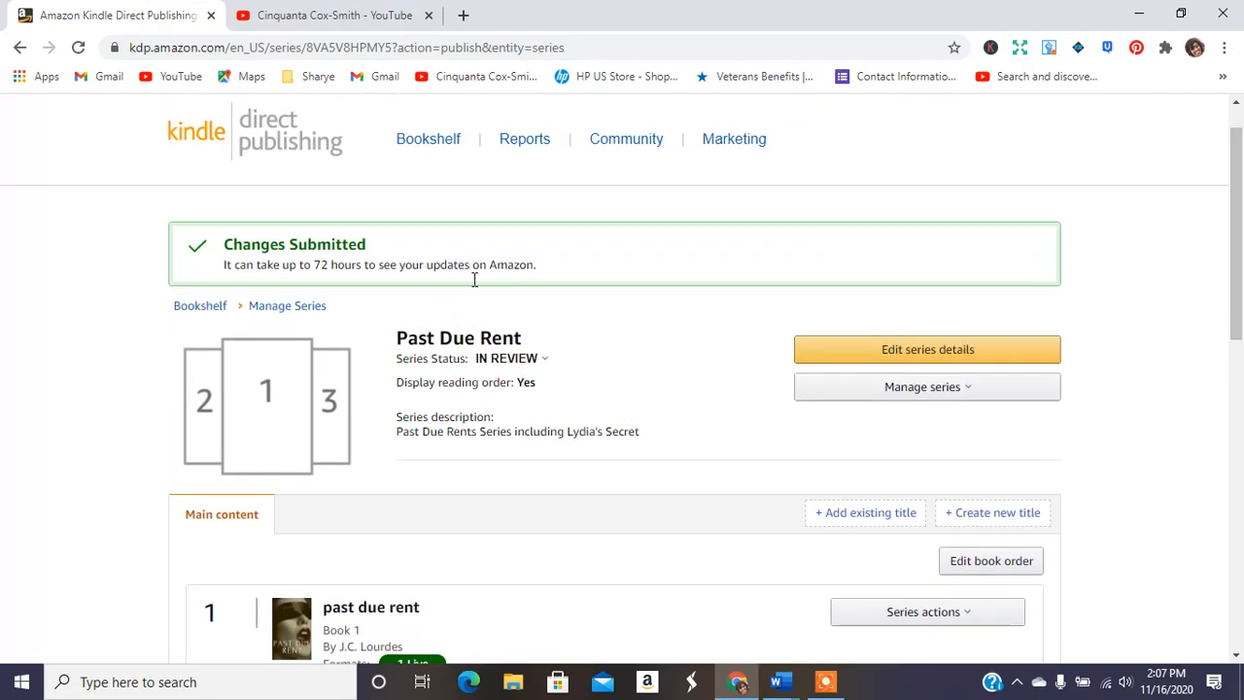
left_click(287, 297)
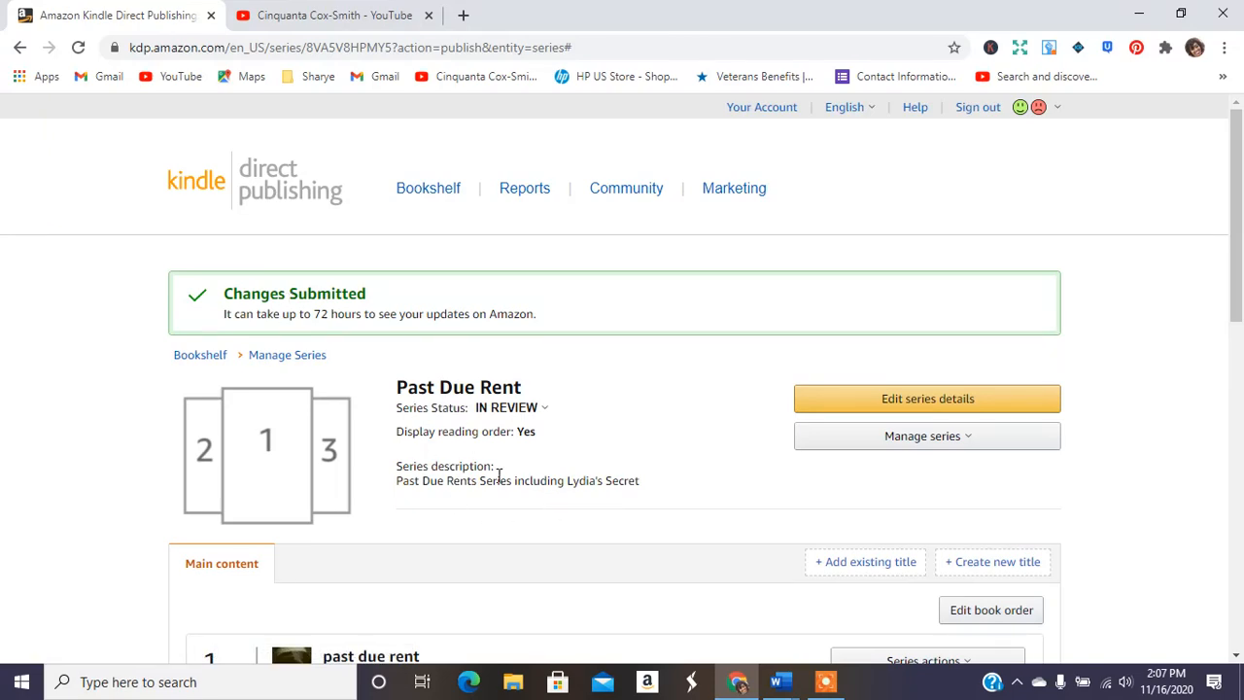
left_click(927, 435)
left_click_drag(1241, 248, 1240, 204)
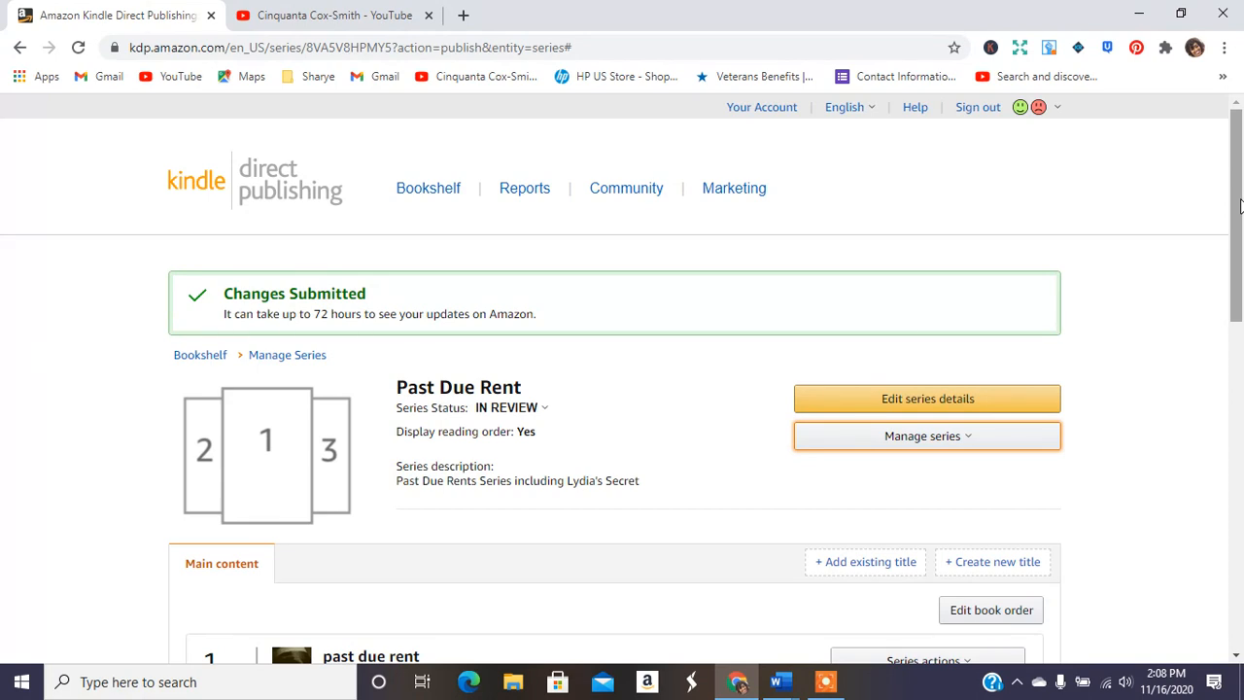
left_click_drag(1237, 204, 1237, 355)
scroll(408, 415, "down", 1)
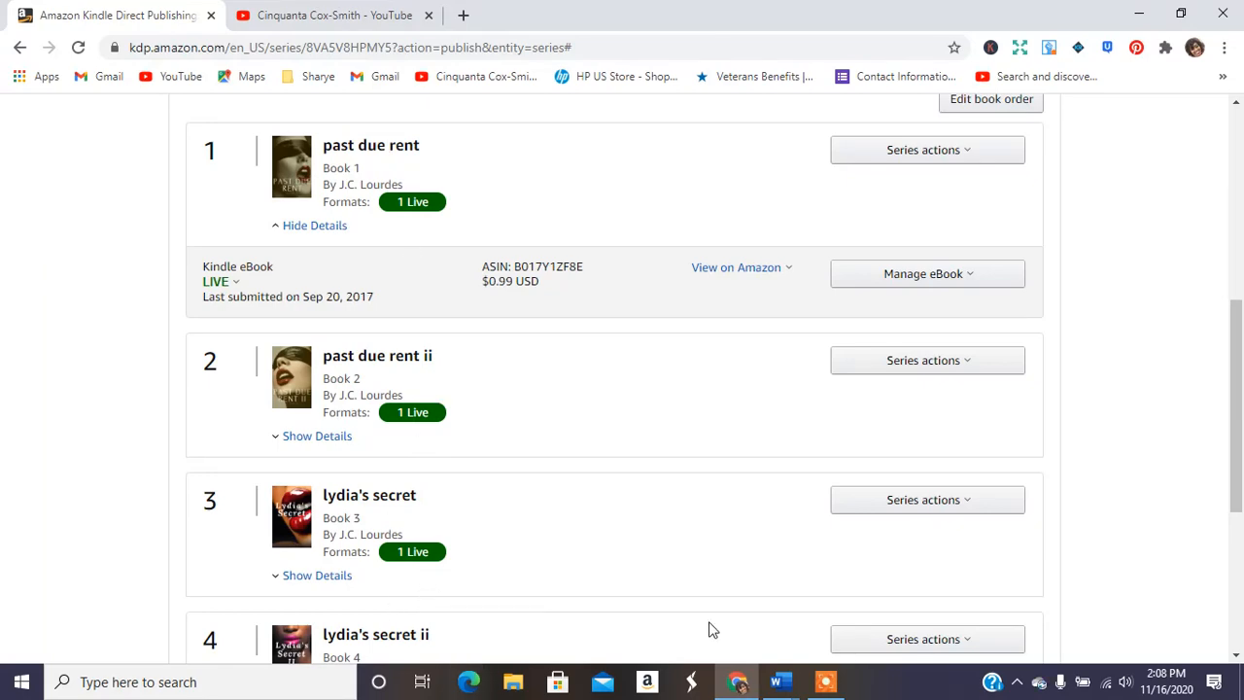
left_click_drag(1235, 491, 1237, 320)
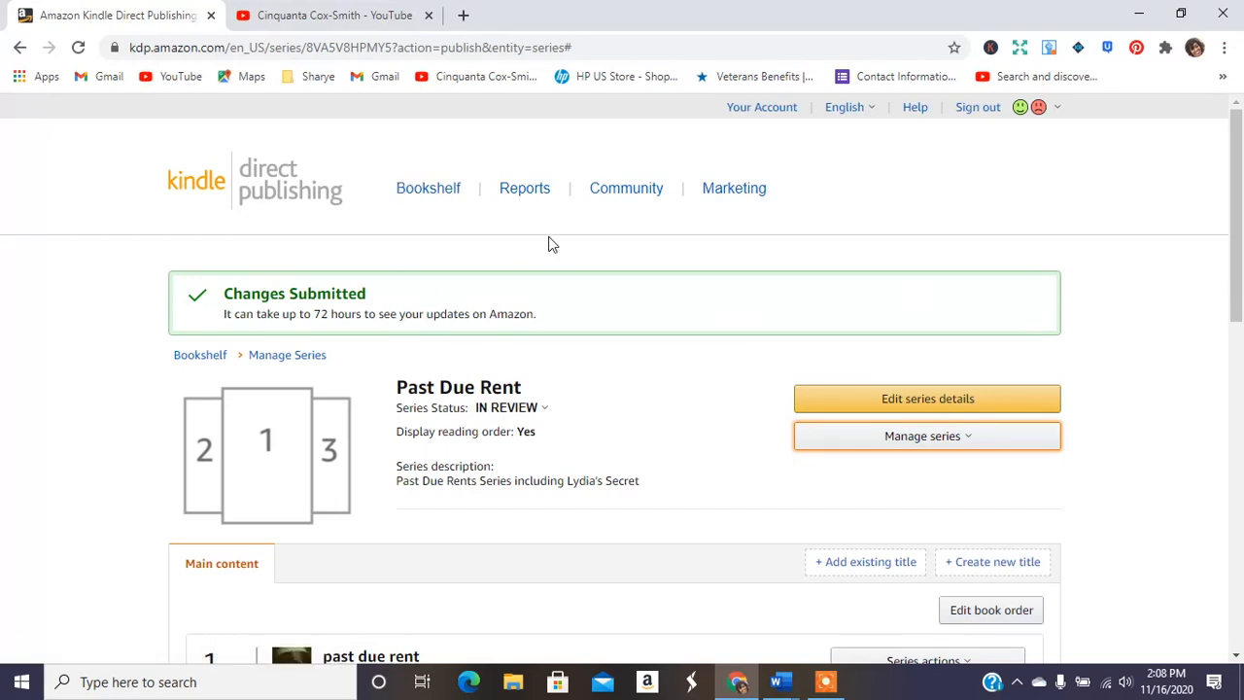
left_click(825, 681)
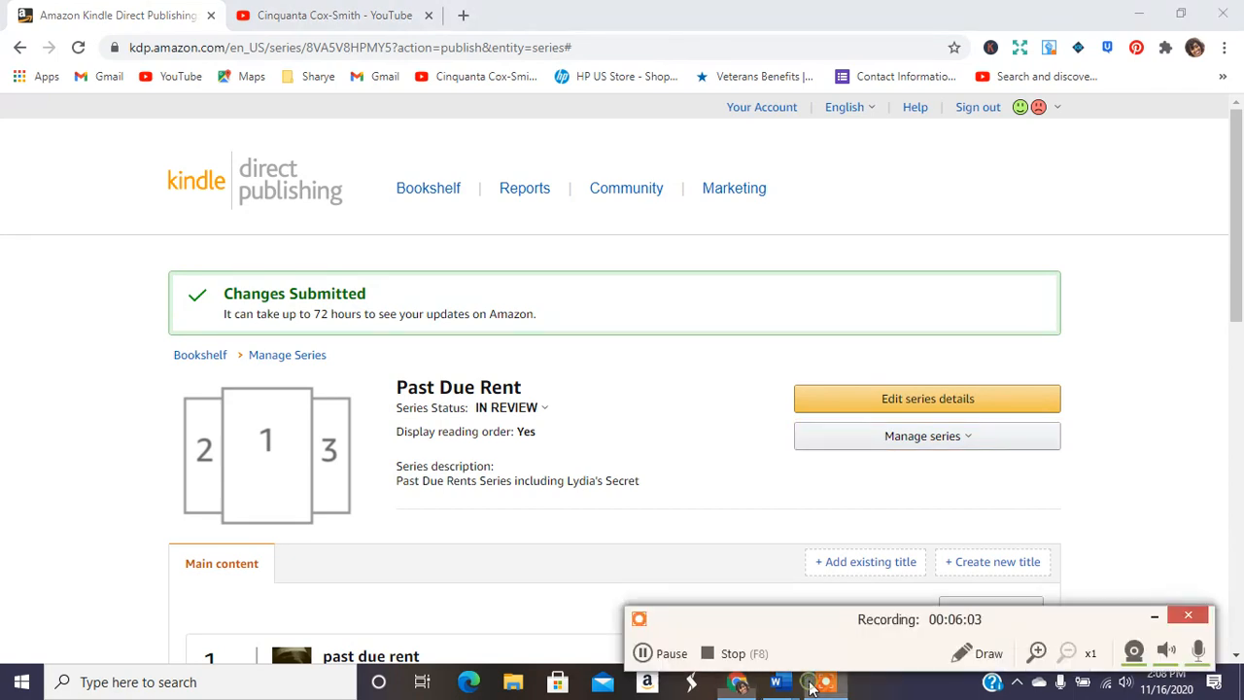